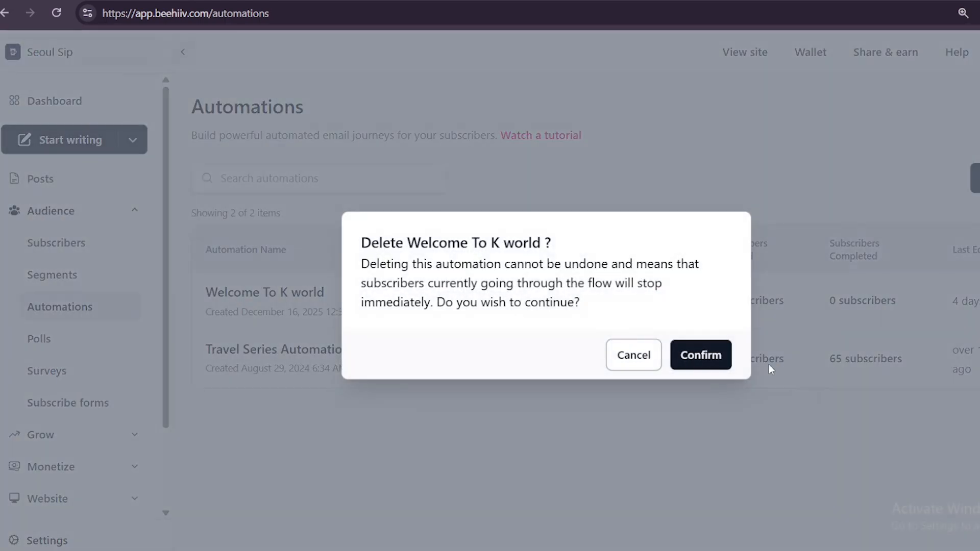
Step: Confirm the deletion of the Welcome To K world automation
{"action": "left_click", "coordinate": [721, 358]}
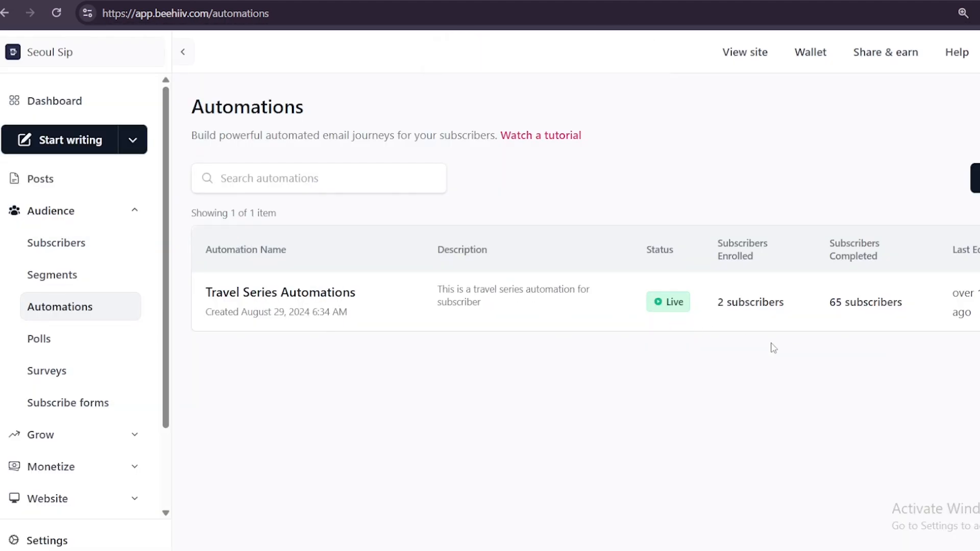
{"action": "left_click_drag", "start_coordinate": [830, 302], "coordinate": [913, 432]}
{"action": "left_click", "coordinate": [949, 311]}
Step: Create a new blank automation from scratch in the automations library
{"action": "left_click", "coordinate": [975, 178]}
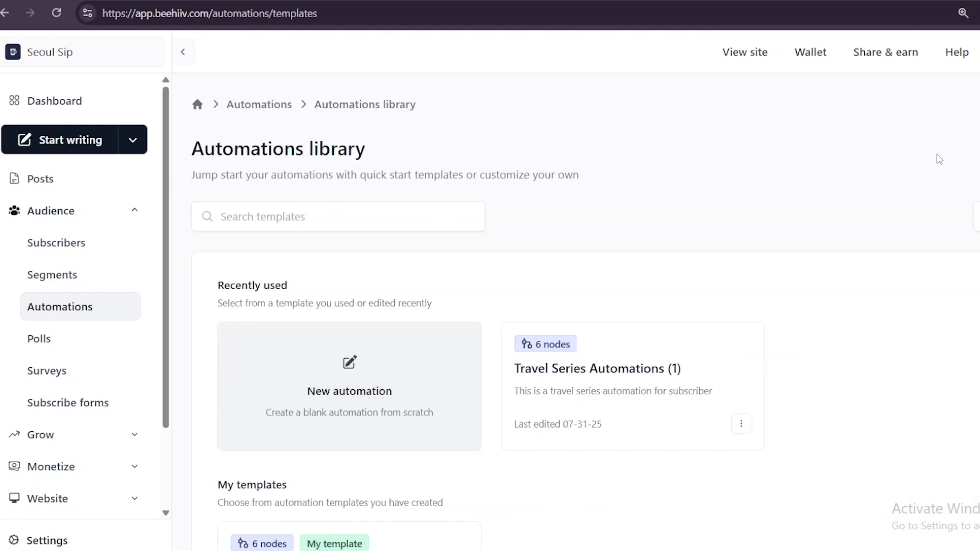
{"action": "scroll", "coordinate": [771, 127], "scroll_direction": "down", "scroll_amount": 4}
{"action": "scroll", "coordinate": [773, 128], "scroll_direction": "up", "scroll_amount": 3}
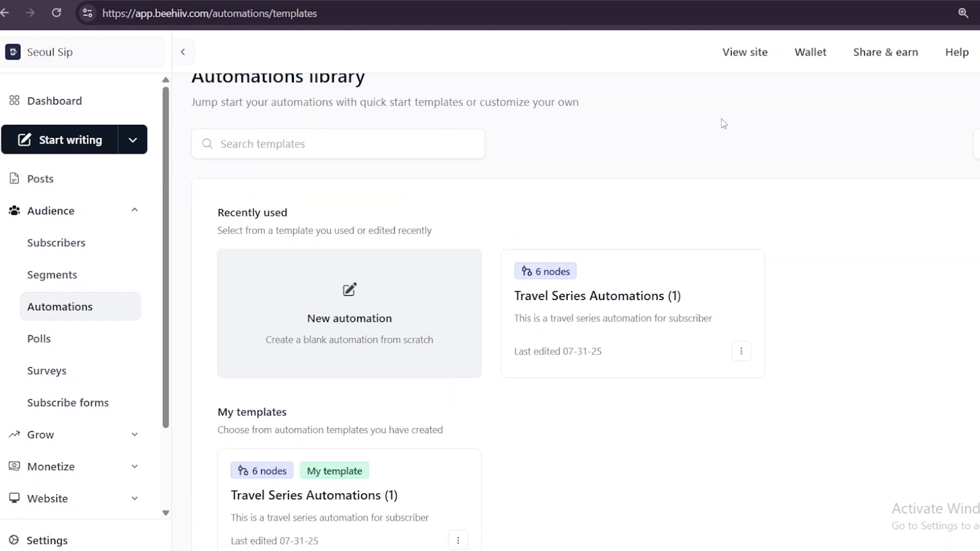
{"action": "left_click", "coordinate": [373, 305]}
{"action": "scroll", "coordinate": [564, 134], "scroll_direction": "up", "scroll_amount": 4}
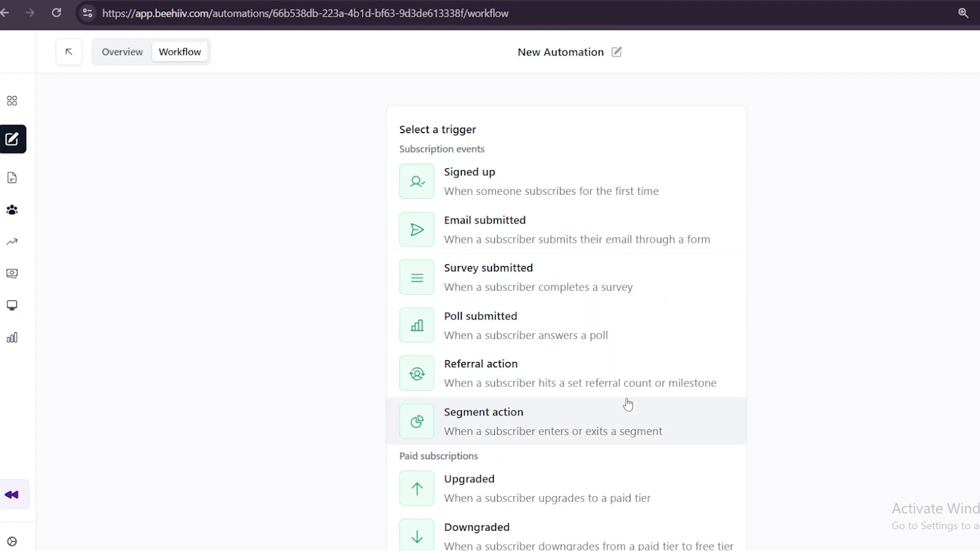
Step: Open the new automation's details for editing and change its name to "Welcome Email"
{"action": "scroll", "coordinate": [621, 442], "scroll_direction": "down", "scroll_amount": 4}
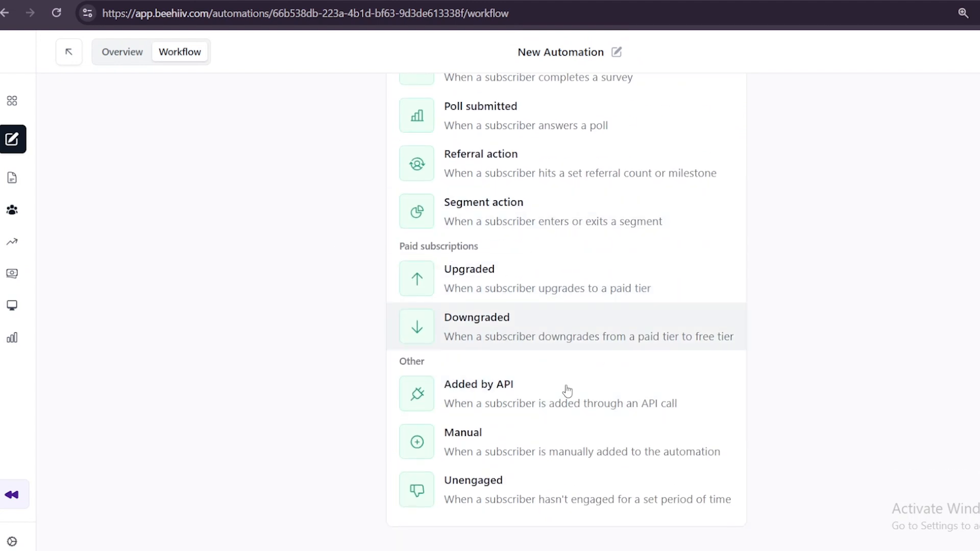
{"action": "scroll", "coordinate": [638, 284], "scroll_direction": "up", "scroll_amount": 4}
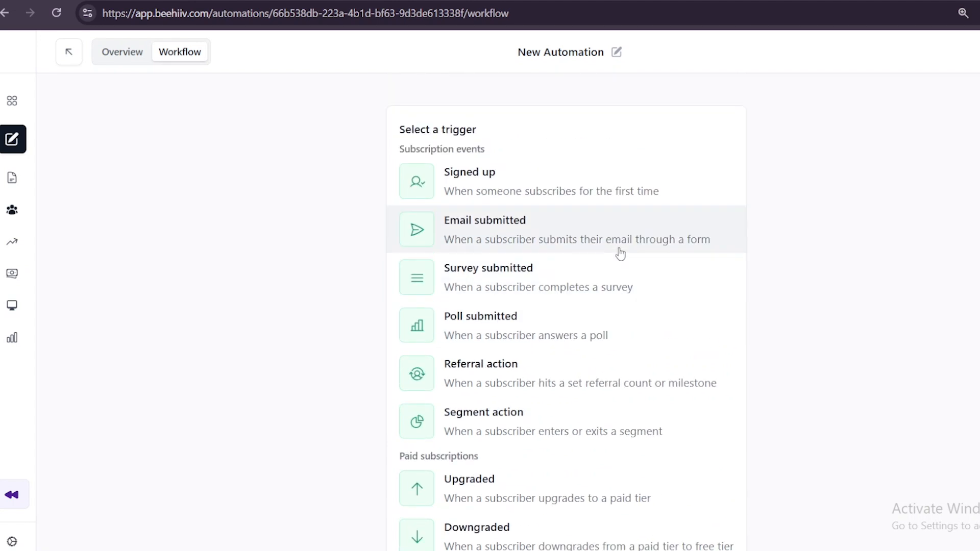
{"action": "left_click", "coordinate": [615, 54]}
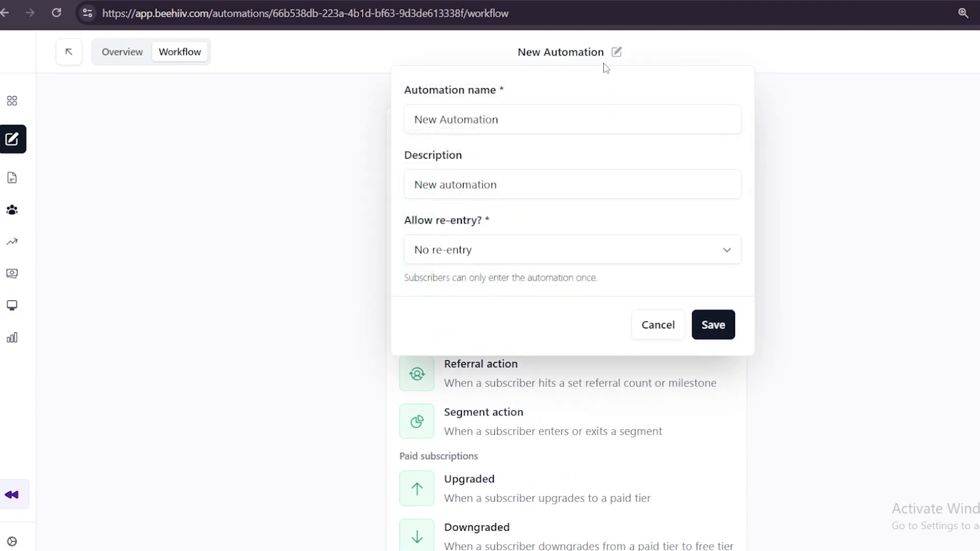
{"action": "left_click", "coordinate": [530, 112]}
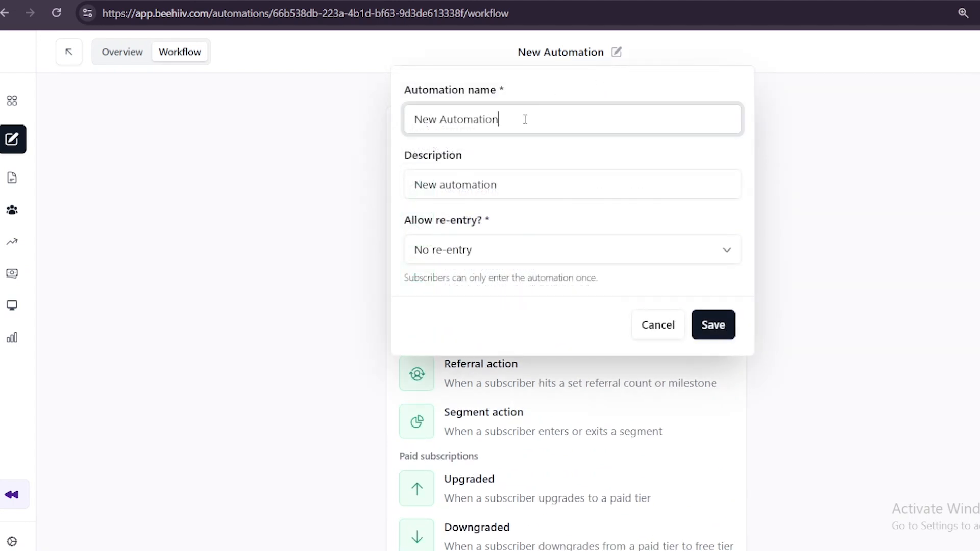
{"action": "key", "text": "BackSpace"}
{"action": "key", "text": "BackSpace"}
{"action": "key", "text": "BackSpace"}
{"action": "key", "text": "BackSpace"}
{"action": "key", "text": "BackSpace"}
{"action": "key", "text": "BackSpace"}
{"action": "key", "text": "BackSpace"}
{"action": "key", "text": "BackSpace"}
{"action": "key", "text": "BackSpace"}
{"action": "key", "text": "BackSpace"}
{"action": "key", "text": "BackSpace"}
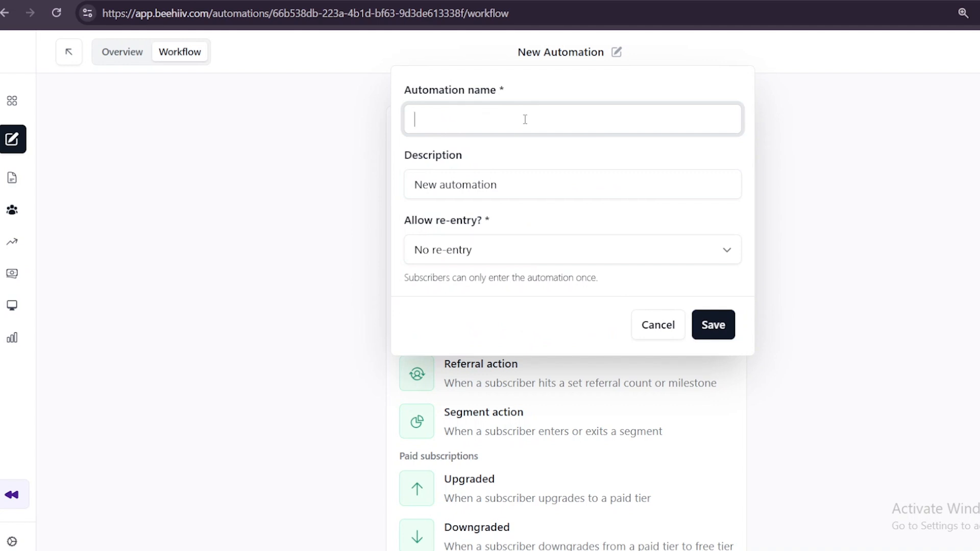
{"action": "type", "text": "Eelcome Email"}
Step: Set the automation's description to "Top 5 email sequence"
{"action": "key", "text": "Tab"}
{"action": "type", "text": "Top %"}
{"action": "key", "text": "BackSpace"}
{"action": "key", "text": "BackSpace"}
{"action": "type", "text": "5 we"}
{"action": "key", "text": "BackSpace"}
{"action": "key", "text": "BackSpace"}
{"action": "type", "text": "email sequence"}
Step: Review the re-entry options, keep "No re-entry" for the automation, and save its details
{"action": "left_click", "coordinate": [553, 261]}
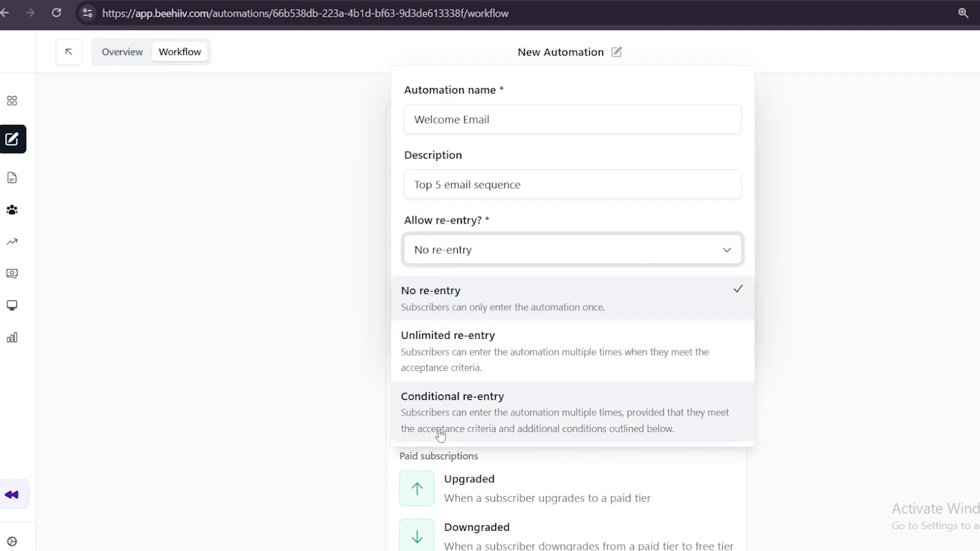
{"action": "left_click", "coordinate": [860, 284]}
{"action": "scroll", "coordinate": [911, 255], "scroll_direction": "down", "scroll_amount": 4}
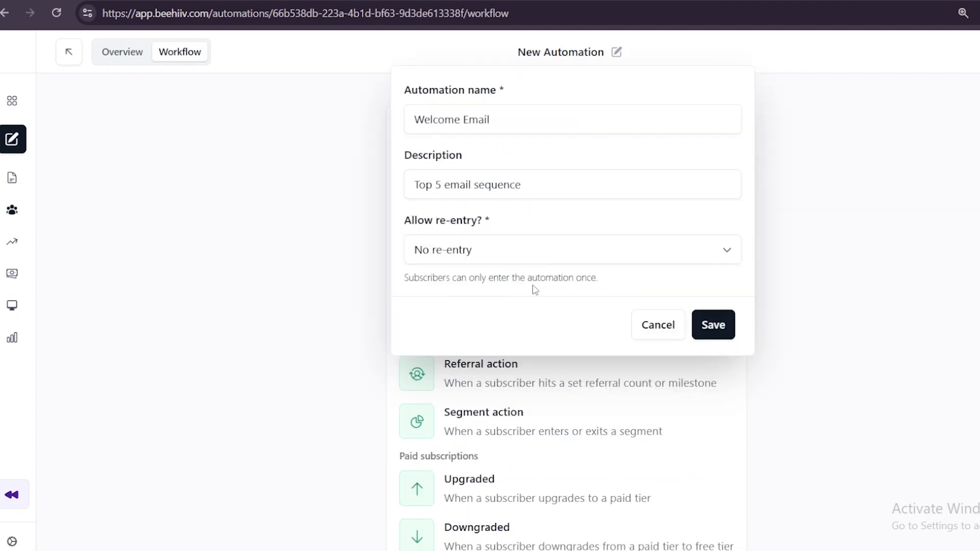
{"action": "left_click", "coordinate": [547, 257]}
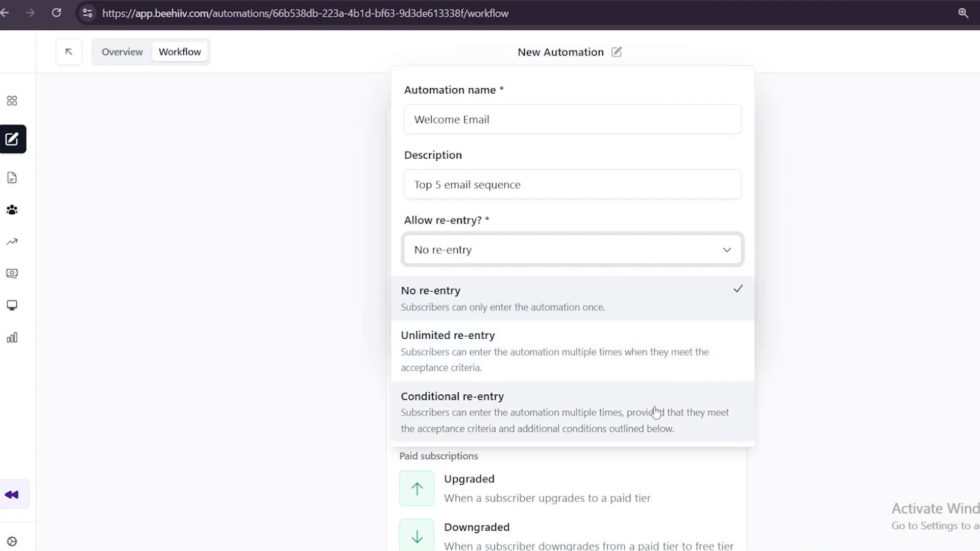
{"action": "left_click", "coordinate": [448, 306]}
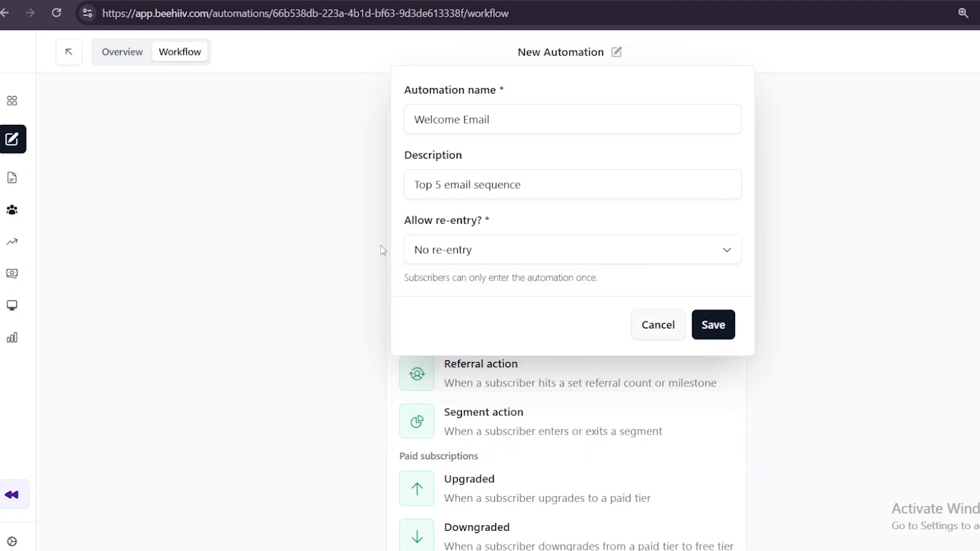
{"action": "left_click", "coordinate": [723, 335]}
{"action": "scroll", "coordinate": [628, 293], "scroll_direction": "down", "scroll_amount": 4}
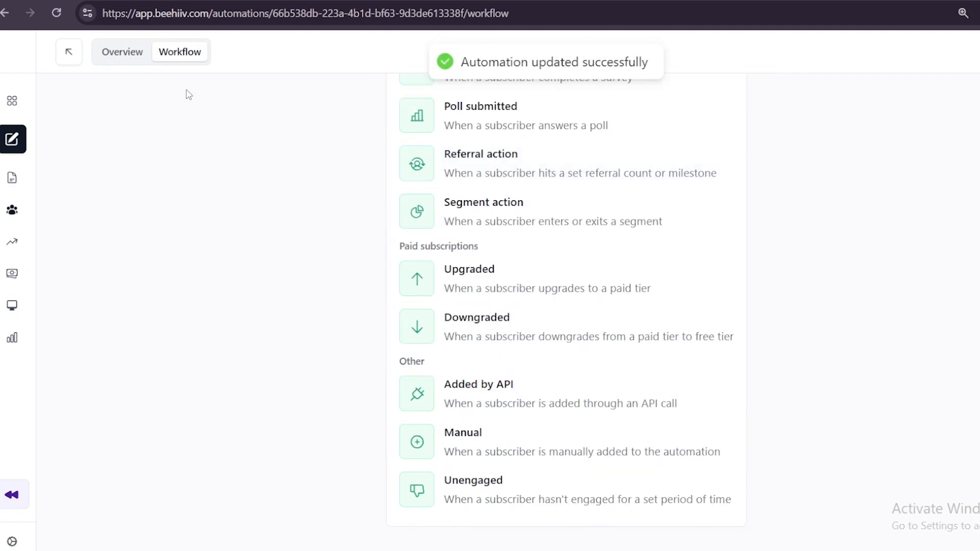
Step: Examine the automation's overview, including its subscriber performance and journey views
{"action": "left_click", "coordinate": [123, 57]}
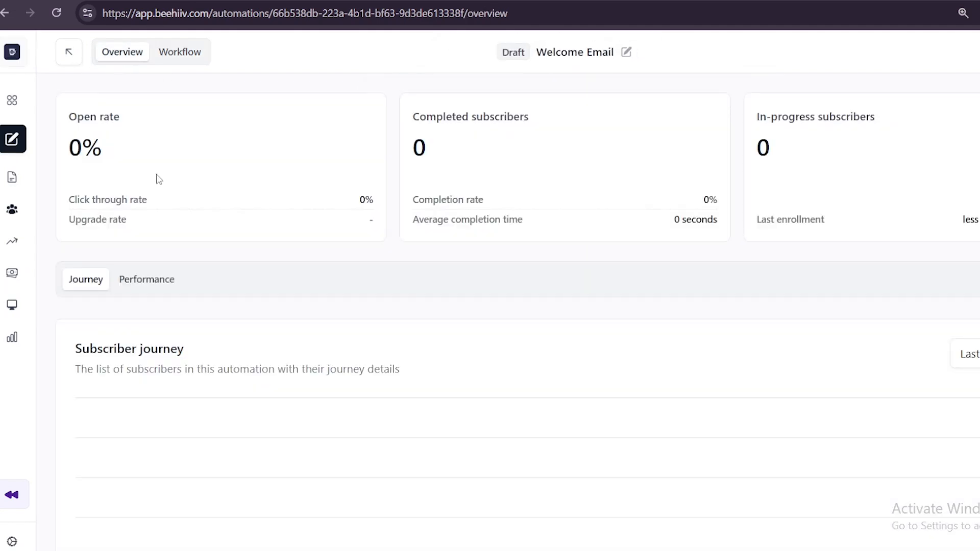
{"action": "left_click", "coordinate": [146, 280]}
{"action": "left_click", "coordinate": [97, 282]}
Step: Return to the automations list and open the Welcome Email automation's workflow for editing
{"action": "left_click", "coordinate": [32, 19]}
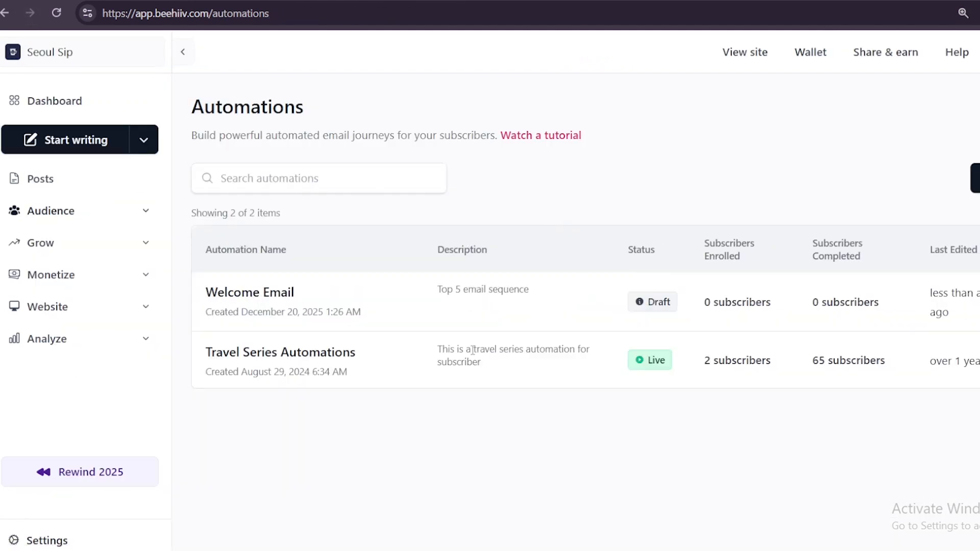
{"action": "left_click", "coordinate": [944, 329]}
{"action": "left_click", "coordinate": [954, 361]}
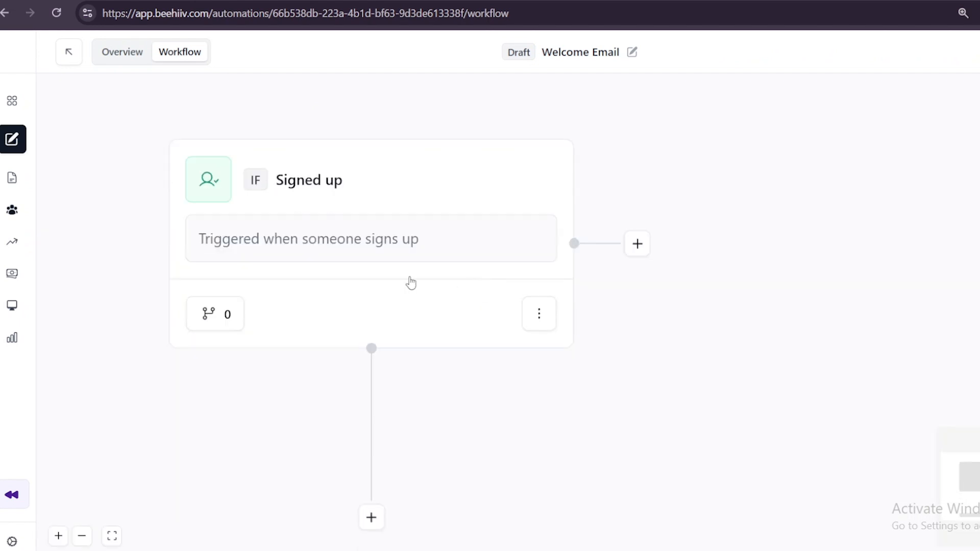
{"action": "left_click", "coordinate": [270, 240]}
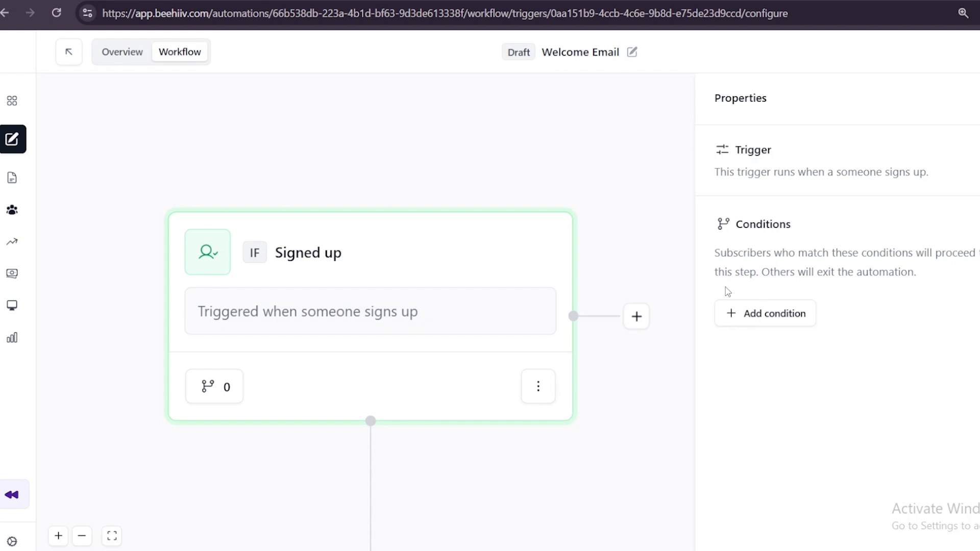
{"action": "scroll", "coordinate": [472, 332], "scroll_direction": "down", "scroll_amount": 2}
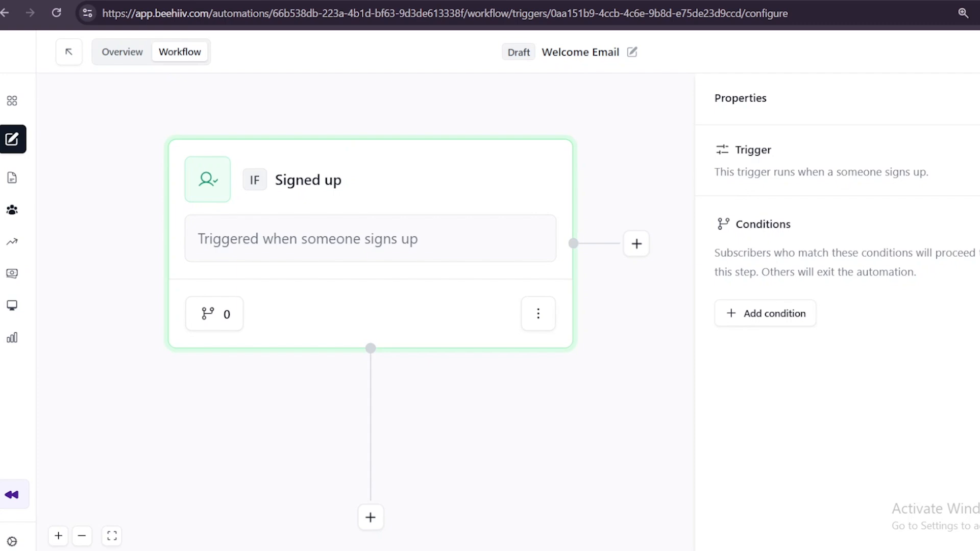
{"action": "left_click", "coordinate": [748, 313]}
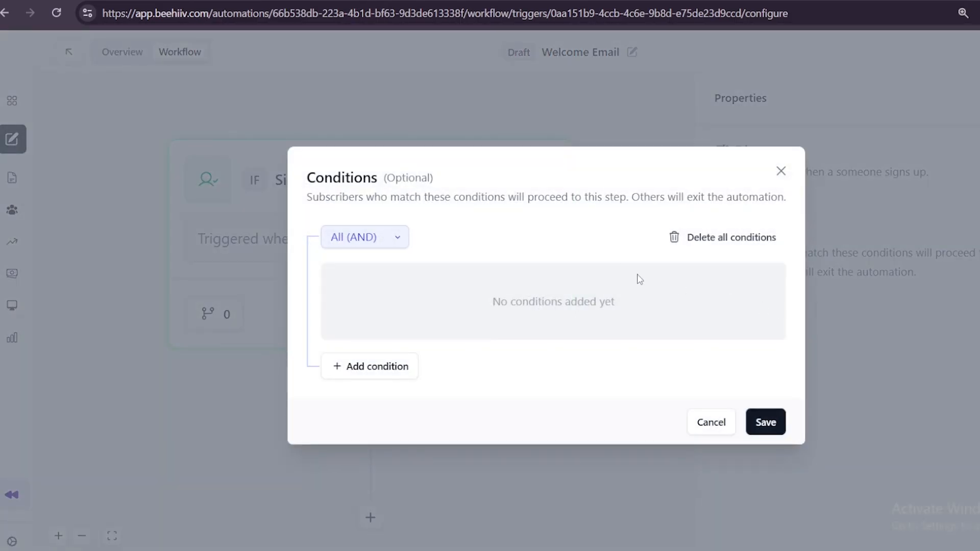
{"action": "left_click", "coordinate": [374, 237]}
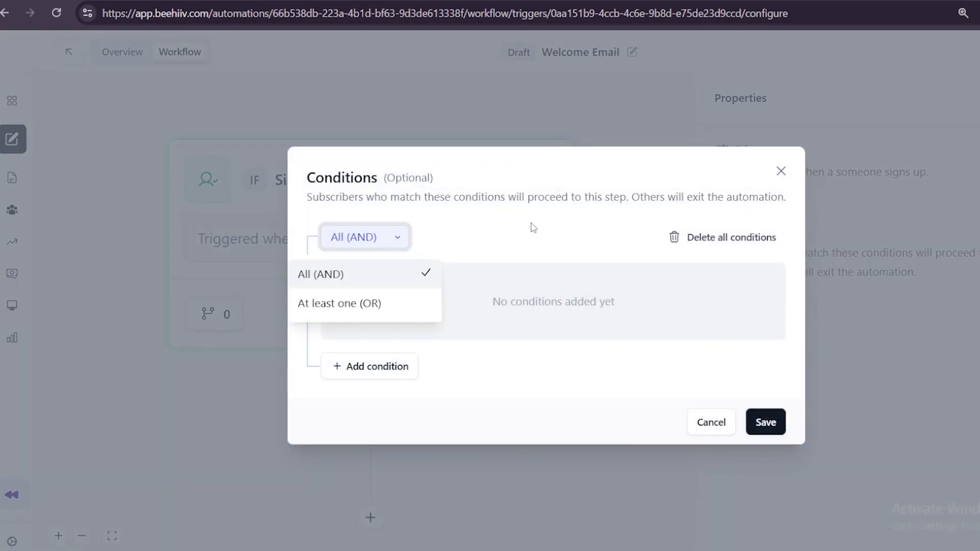
{"action": "left_click", "coordinate": [373, 366]}
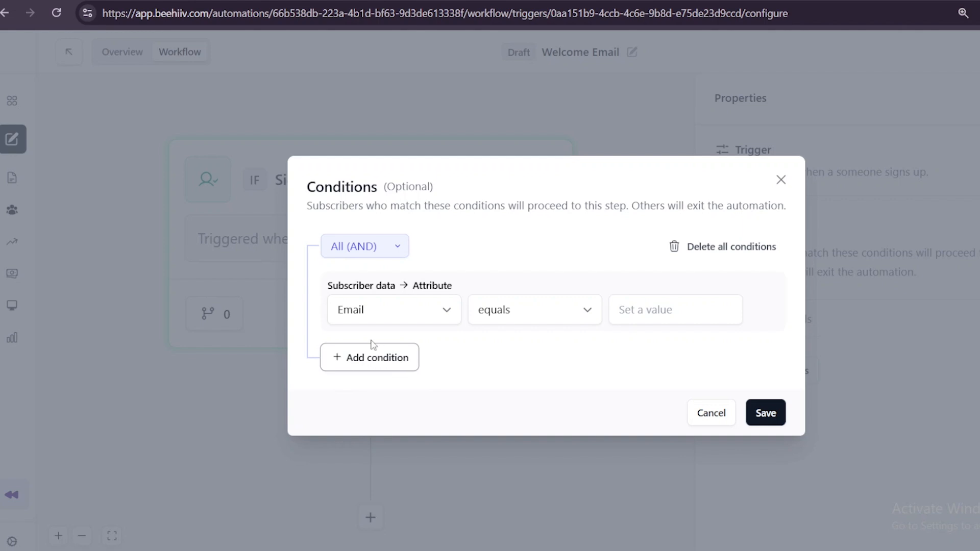
{"action": "left_click", "coordinate": [531, 310]}
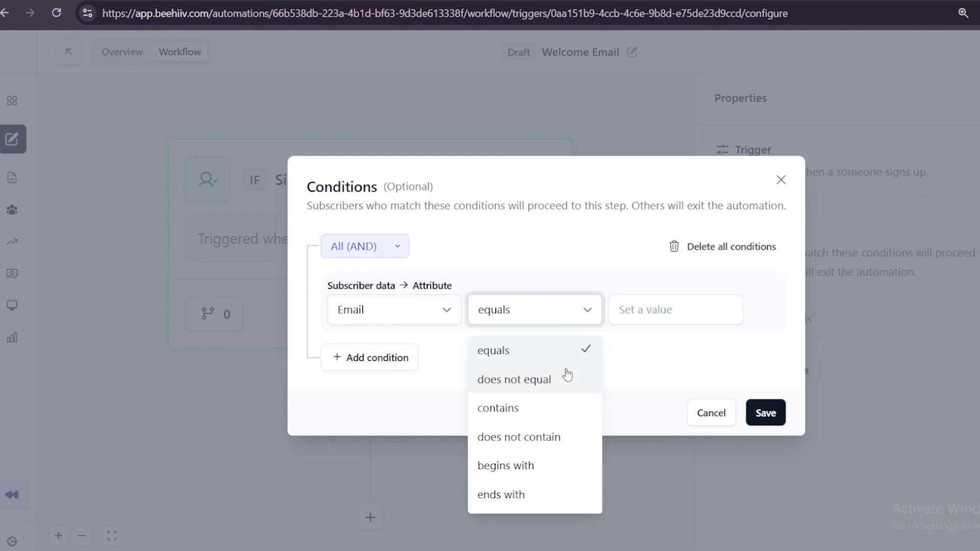
{"action": "left_click", "coordinate": [732, 494]}
{"action": "left_click", "coordinate": [705, 412]}
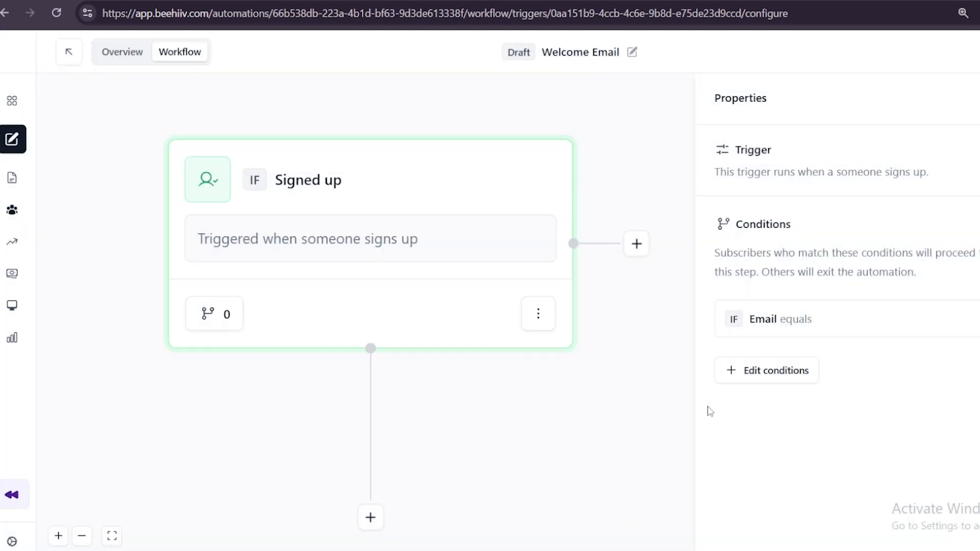
{"action": "left_click", "coordinate": [538, 313]}
{"action": "left_click", "coordinate": [656, 334]}
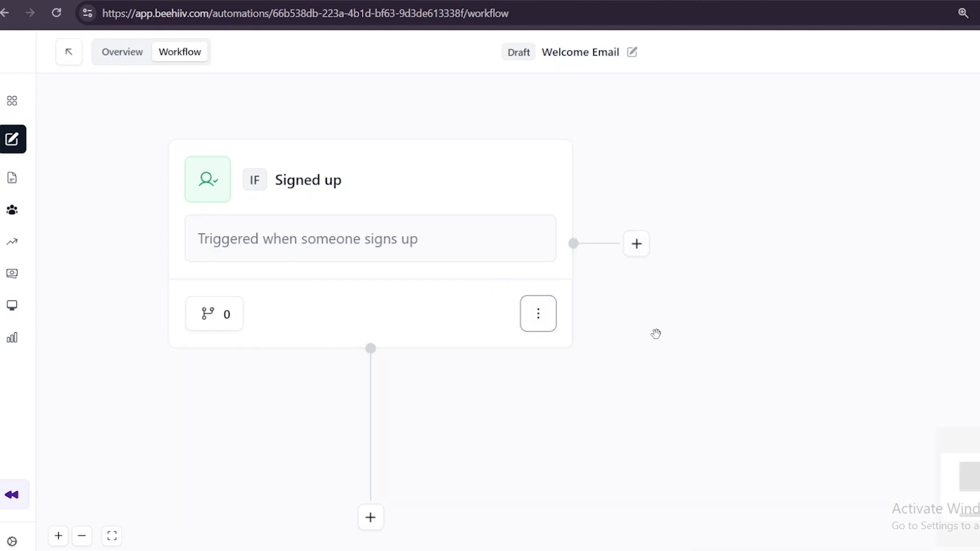
Step: Add a Time delay step directly below the Signed up trigger in the workflow
{"action": "scroll", "coordinate": [300, 136], "scroll_direction": "down", "scroll_amount": 1}
{"action": "scroll", "coordinate": [398, 317], "scroll_direction": "down", "scroll_amount": 2}
{"action": "left_click", "coordinate": [370, 408]}
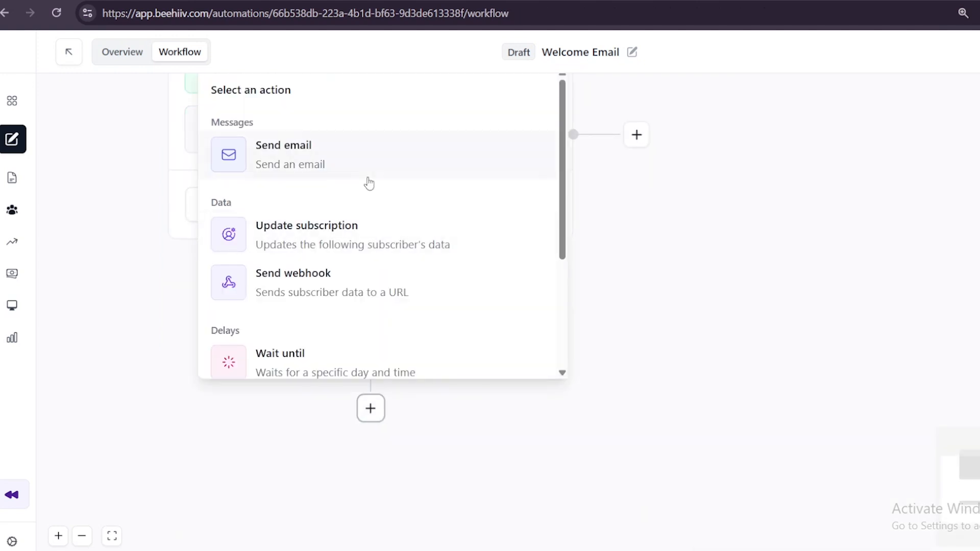
{"action": "scroll", "coordinate": [372, 176], "scroll_direction": "down", "scroll_amount": 2}
{"action": "left_click", "coordinate": [324, 344]}
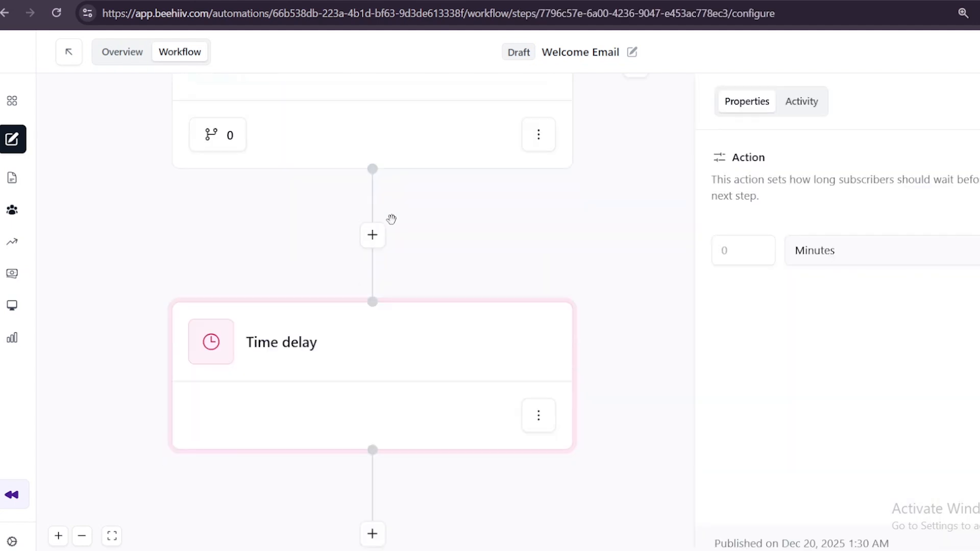
Step: Set the Time delay step to wait for 1 minute
{"action": "scroll", "coordinate": [473, 291], "scroll_direction": "down", "scroll_amount": 2}
{"action": "left_click", "coordinate": [847, 254]}
{"action": "left_click", "coordinate": [839, 299]}
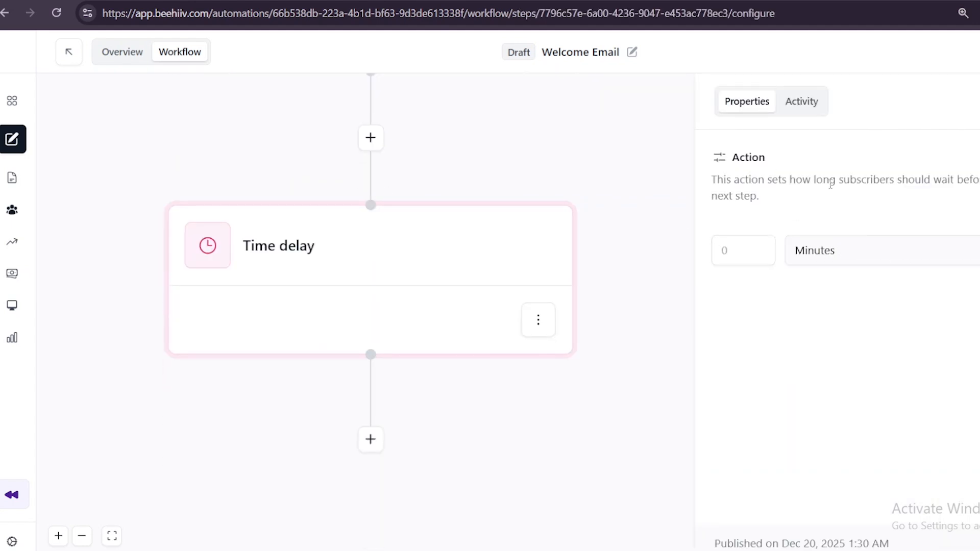
{"action": "left_click", "coordinate": [750, 253]}
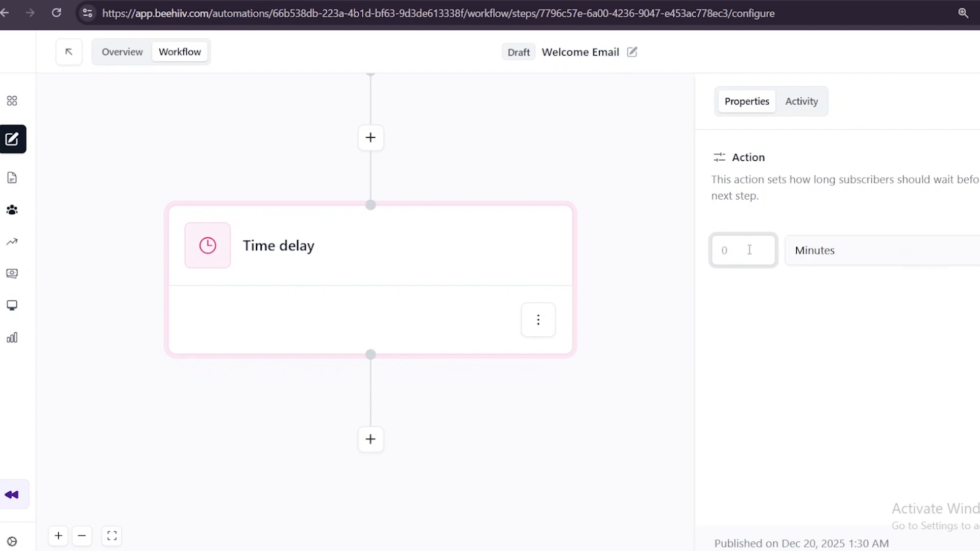
{"action": "type", "text": "1"}
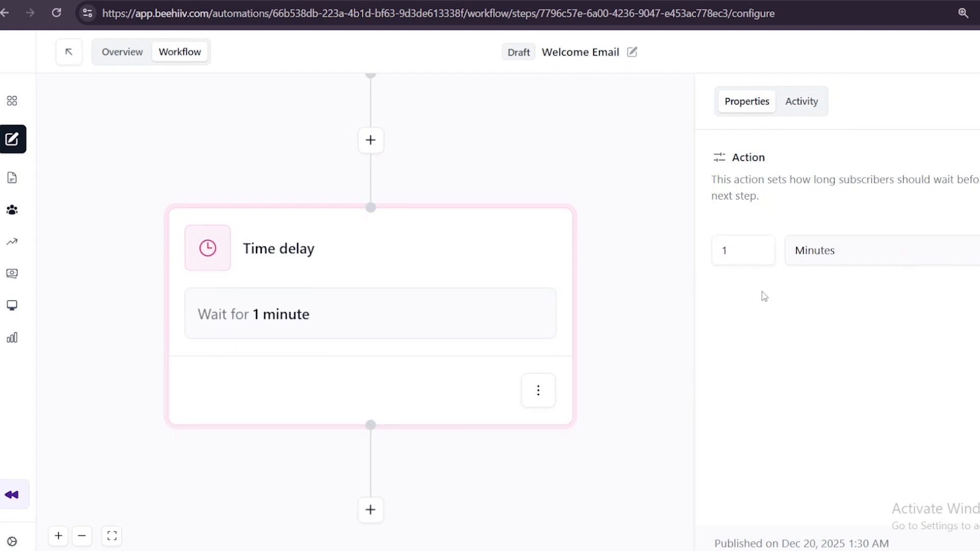
Step: Add a Send email action below the Time delay step
{"action": "scroll", "coordinate": [370, 358], "scroll_direction": "down", "scroll_amount": 2}
{"action": "left_click", "coordinate": [371, 401]}
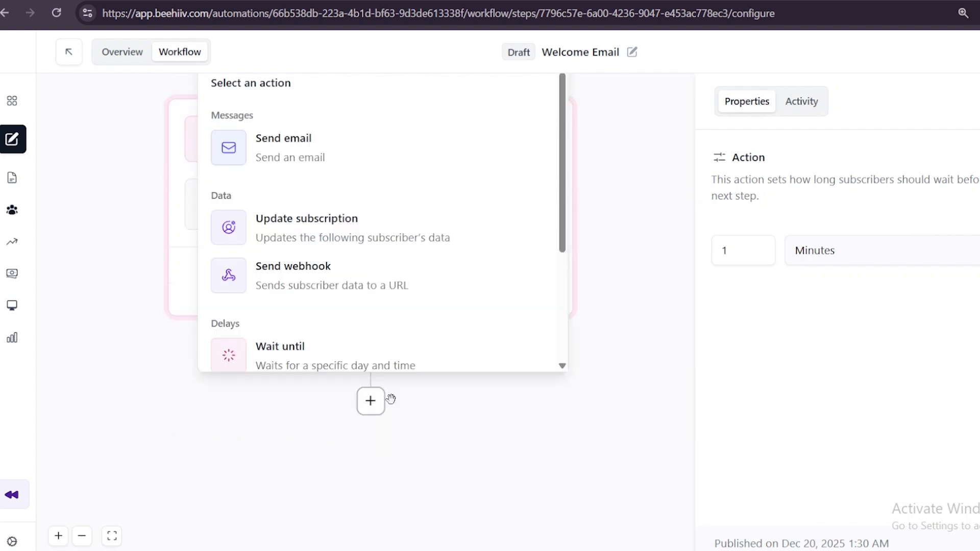
{"action": "left_click", "coordinate": [354, 151]}
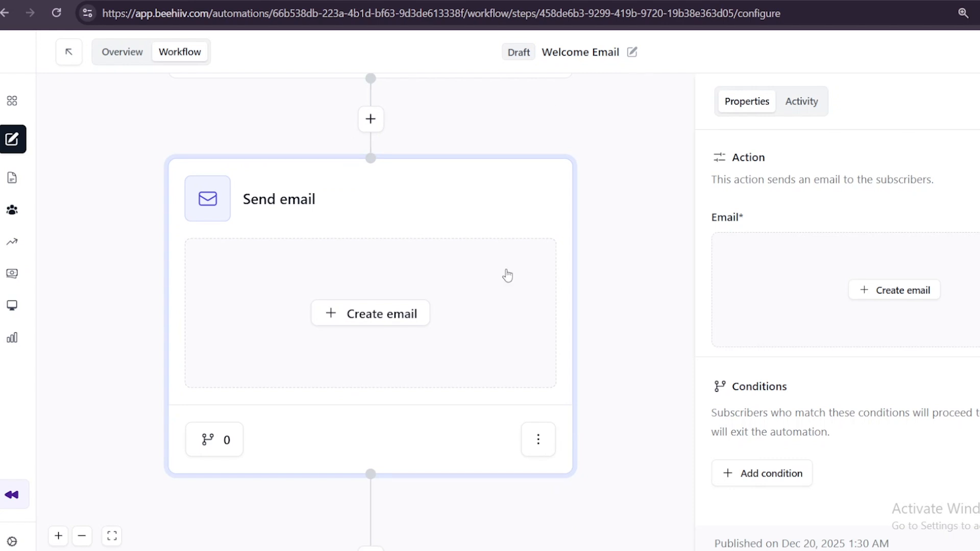
{"action": "scroll", "coordinate": [837, 199], "scroll_direction": "down", "scroll_amount": 2}
{"action": "scroll", "coordinate": [868, 223], "scroll_direction": "up", "scroll_amount": 2}
Step: Create an email for the Send email step, starting from a blank draft in the post template library
{"action": "left_click", "coordinate": [901, 295]}
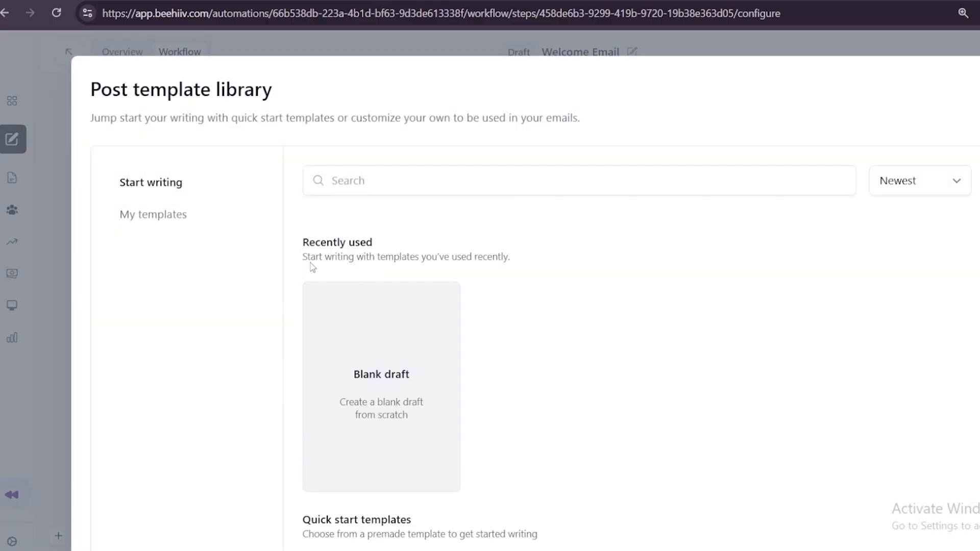
{"action": "scroll", "coordinate": [603, 286], "scroll_direction": "down", "scroll_amount": 10}
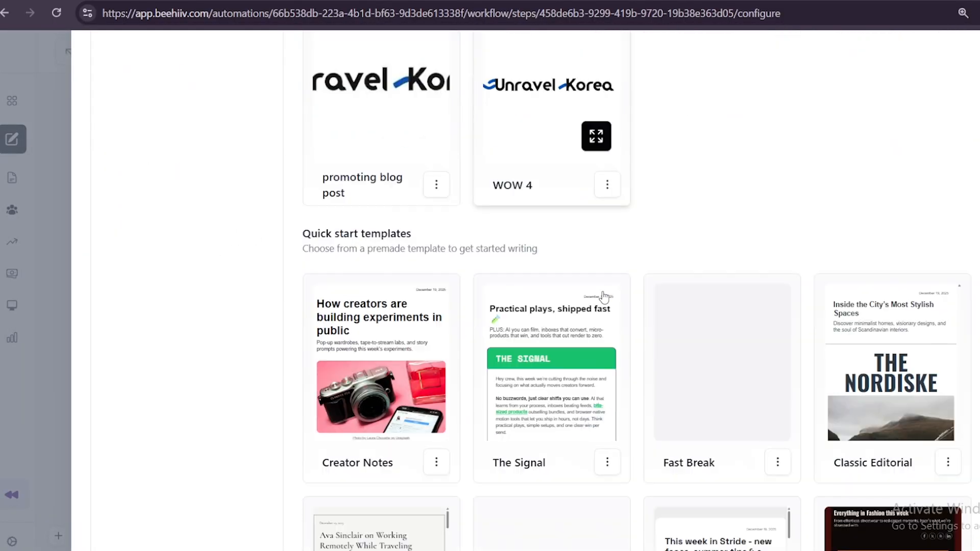
{"action": "scroll", "coordinate": [613, 301], "scroll_direction": "down", "scroll_amount": 6}
{"action": "scroll", "coordinate": [642, 299], "scroll_direction": "up", "scroll_amount": 8}
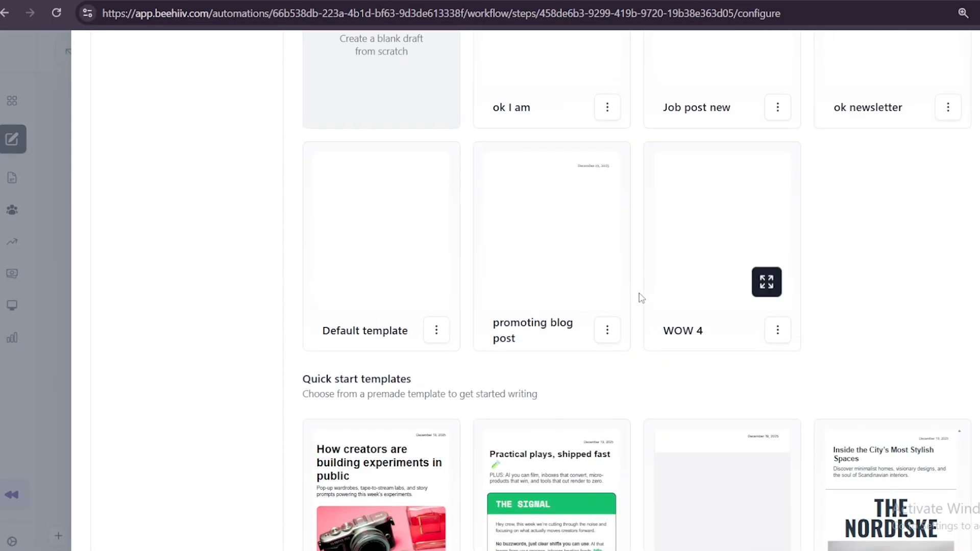
{"action": "scroll", "coordinate": [636, 299], "scroll_direction": "up", "scroll_amount": 6}
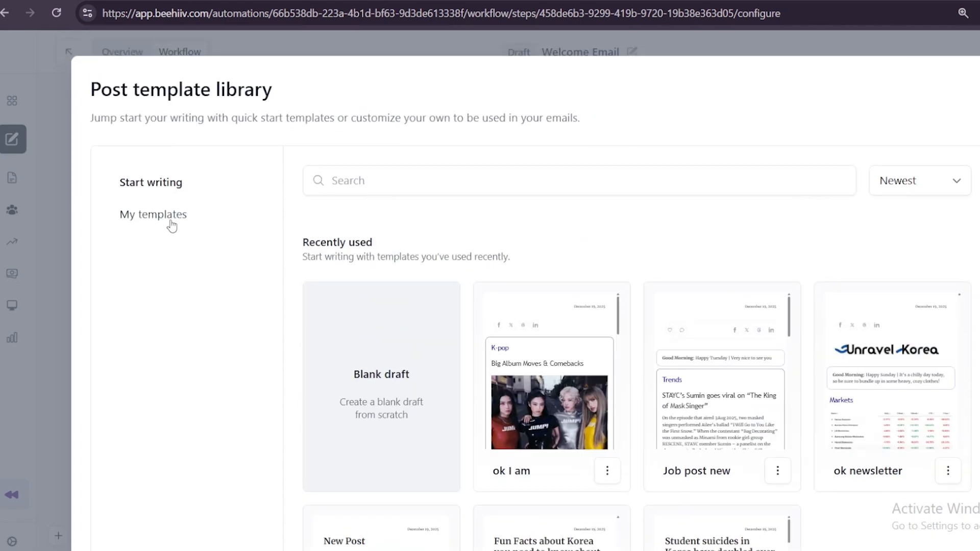
{"action": "left_click", "coordinate": [378, 388]}
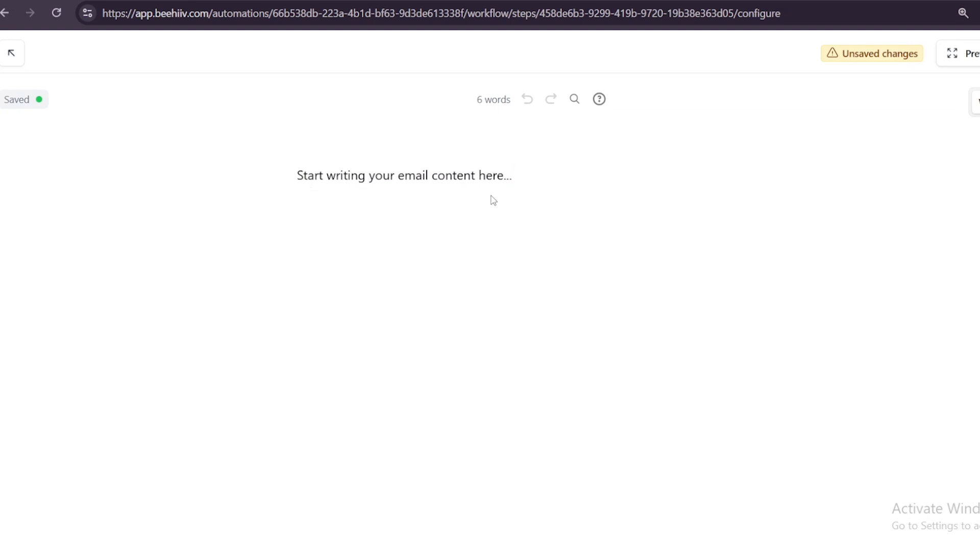
Step: Write "Hei Korea lover," and, as a separate paragraph, "Welcome to Unravel Korea." in the email body
{"action": "type", "text": "Hei Korea lover,"}
{"action": "key", "text": "Return"}
{"action": "type", "text": "Welcome to Unrafvel"}
{"action": "key", "text": "BackSpace"}
{"action": "type", "text": "vel Korea"}
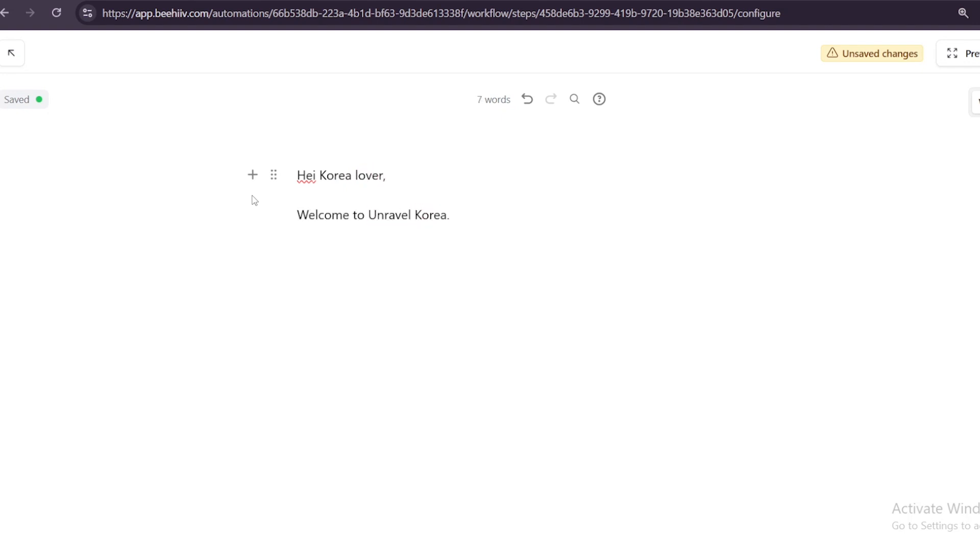
{"action": "key", "text": "Return"}
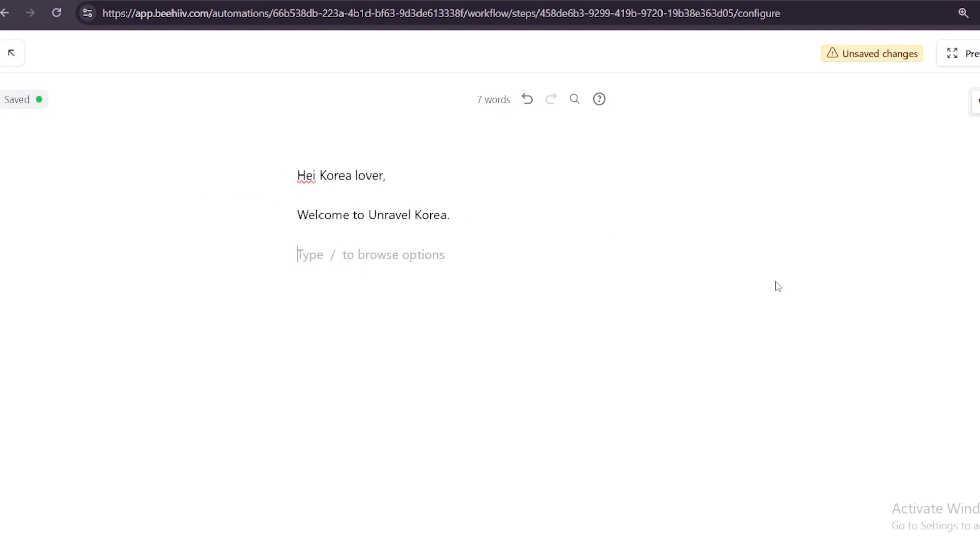
Step: Switch to ChatGPT in a new browser tab and ask it to write a welcome email for the newsletter
{"action": "key", "text": "ctrl+t"}
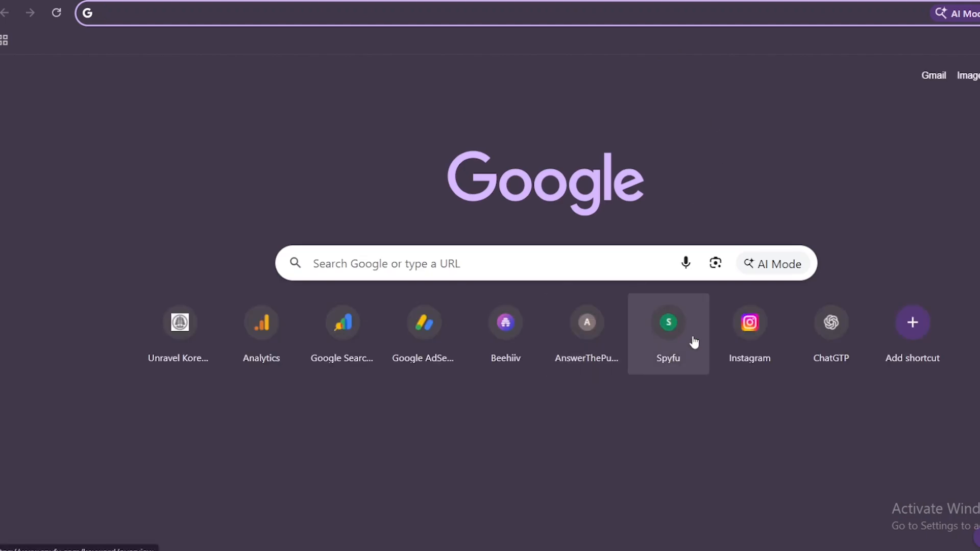
{"action": "left_click", "coordinate": [832, 326]}
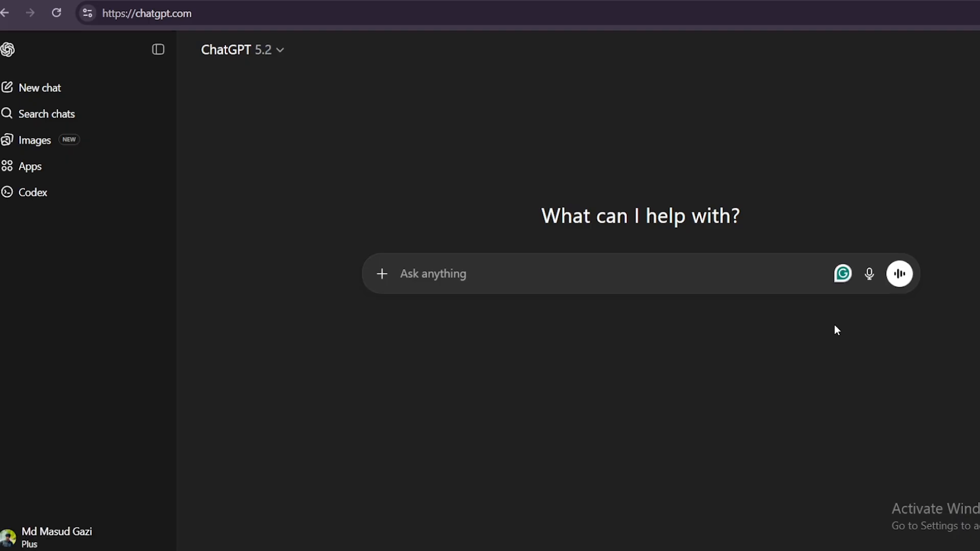
{"action": "type", "text": "Write me welcome email for my newslteer"}
{"action": "key", "text": "Return"}
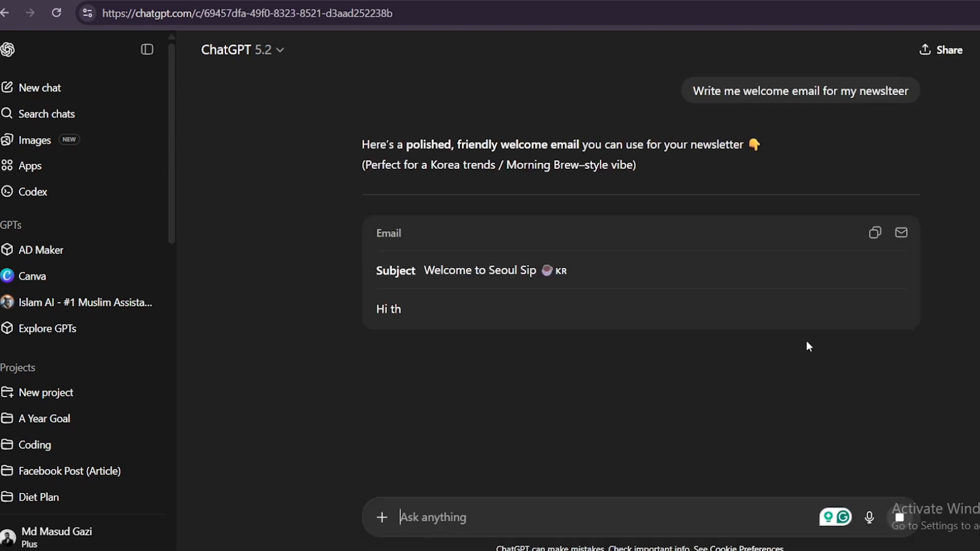
Step: Replace the beehiiv email's body with the welcome email text generated by ChatGPT and look it over
{"action": "scroll", "coordinate": [699, 261], "scroll_direction": "down", "scroll_amount": 1}
{"action": "scroll", "coordinate": [570, 360], "scroll_direction": "down", "scroll_amount": 2}
{"action": "left_click_drag", "start_coordinate": [377, 135], "coordinate": [546, 332]}
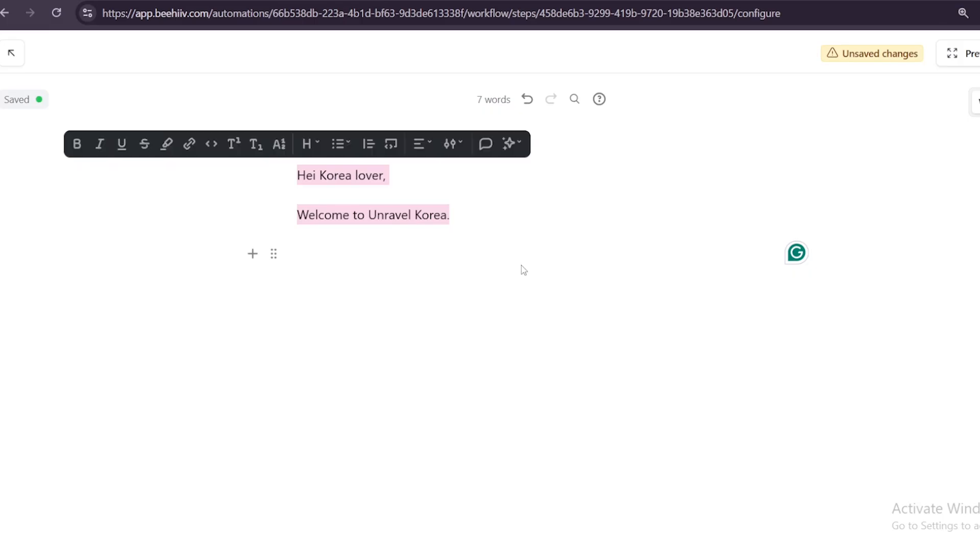
{"action": "key", "text": "ctrl+v"}
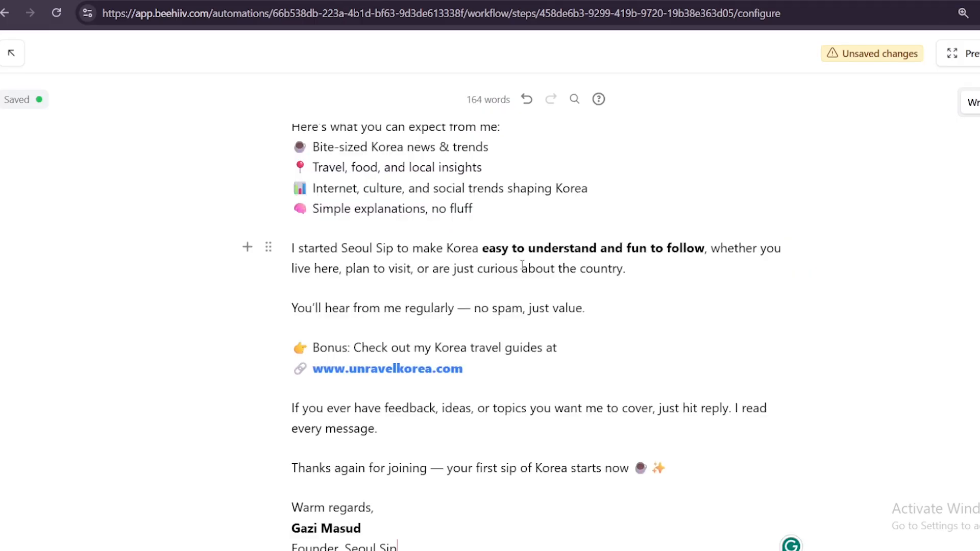
{"action": "scroll", "coordinate": [521, 265], "scroll_direction": "down", "scroll_amount": 1}
{"action": "scroll", "coordinate": [358, 184], "scroll_direction": "up", "scroll_amount": 5}
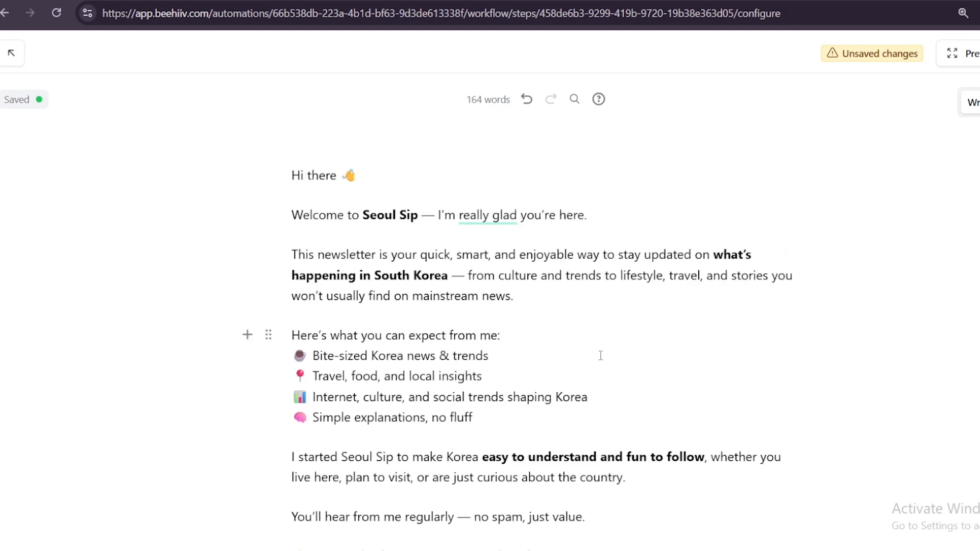
{"action": "scroll", "coordinate": [855, 170], "scroll_direction": "down", "scroll_amount": 5}
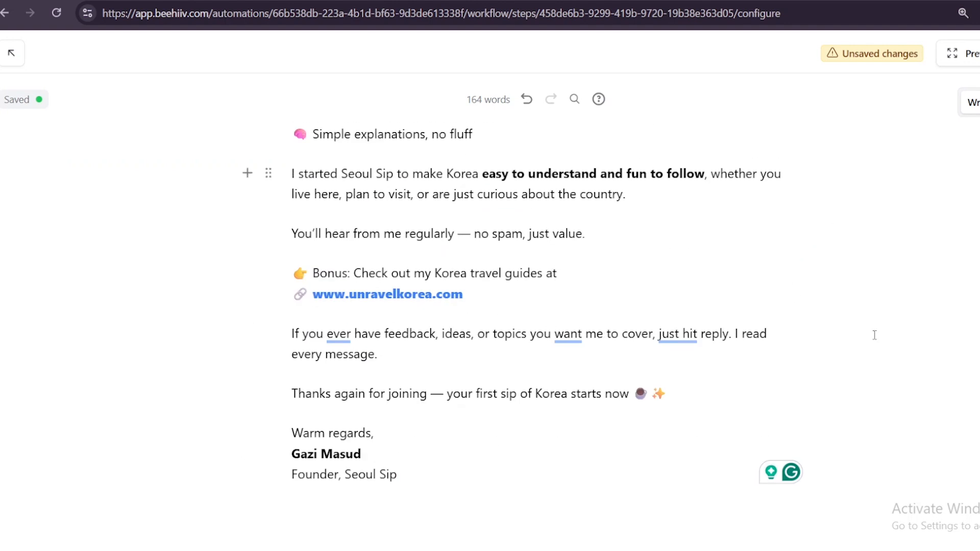
{"action": "scroll", "coordinate": [727, 204], "scroll_direction": "up", "scroll_amount": 5}
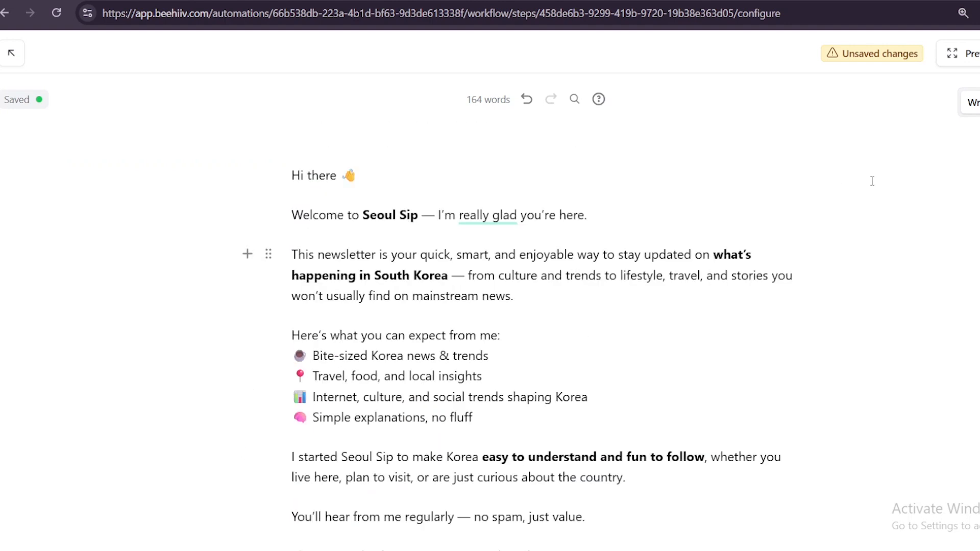
Step: Save the email and return to the automation workflow
{"action": "key", "text": "ctrl+s"}
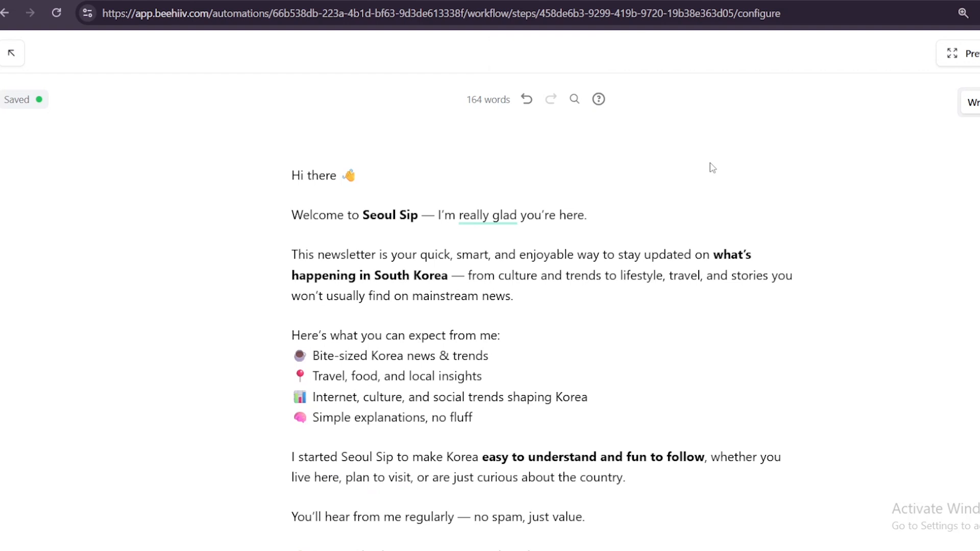
{"action": "scroll", "coordinate": [680, 151], "scroll_direction": "down", "scroll_amount": 5}
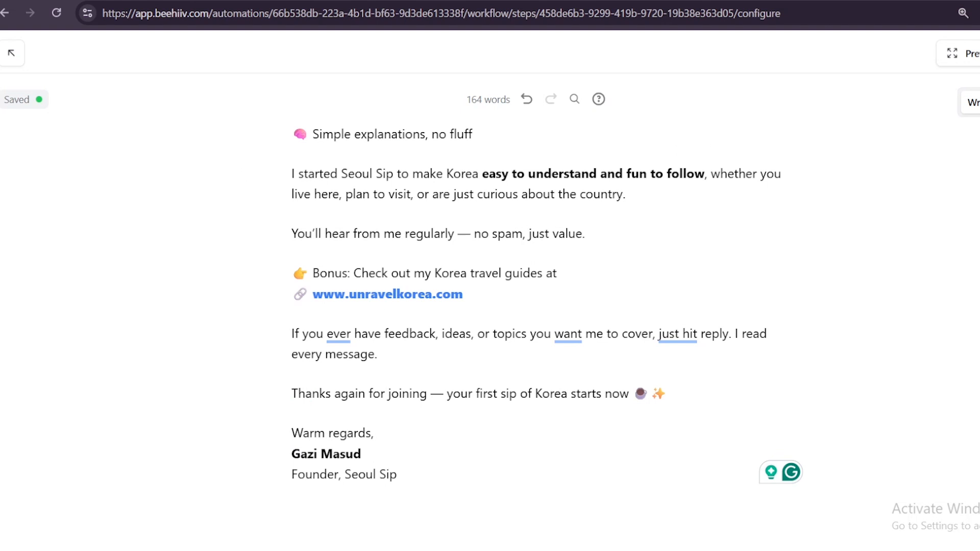
{"action": "scroll", "coordinate": [749, 245], "scroll_direction": "up", "scroll_amount": 3}
{"action": "left_click", "coordinate": [11, 53]}
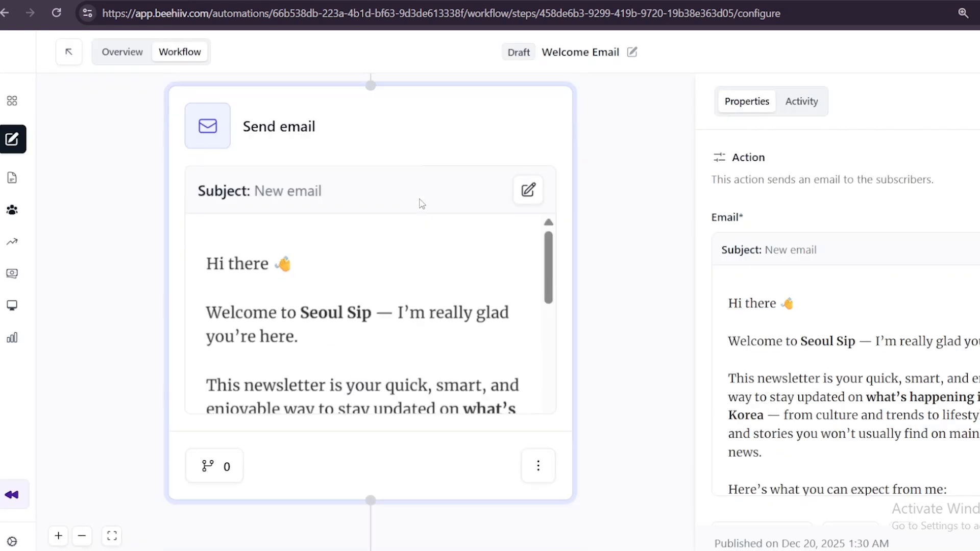
Step: Reopen the welcome email in the Send email step for editing
{"action": "scroll", "coordinate": [379, 207], "scroll_direction": "up", "scroll_amount": 3}
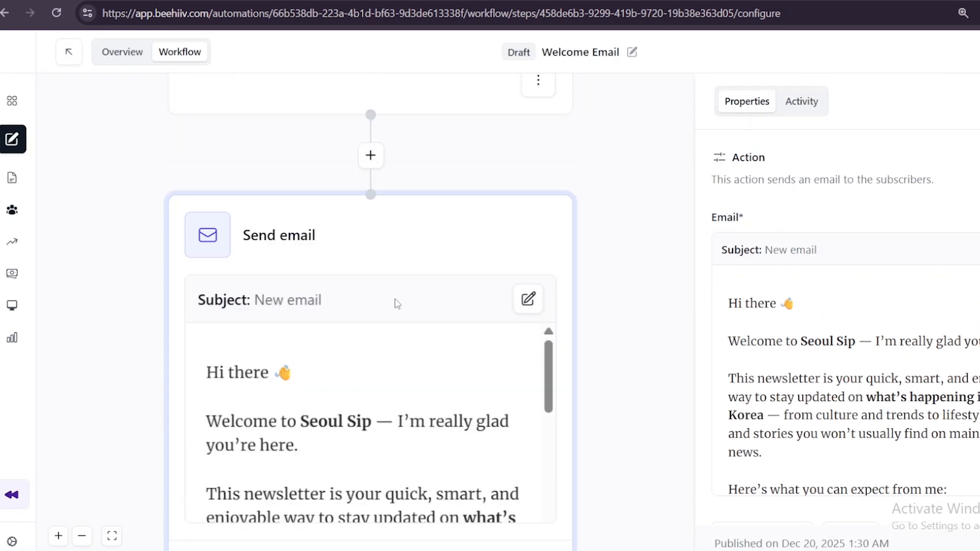
{"action": "left_click", "coordinate": [372, 304]}
{"action": "scroll", "coordinate": [425, 151], "scroll_direction": "down", "scroll_amount": 1}
{"action": "scroll", "coordinate": [383, 150], "scroll_direction": "up", "scroll_amount": 1}
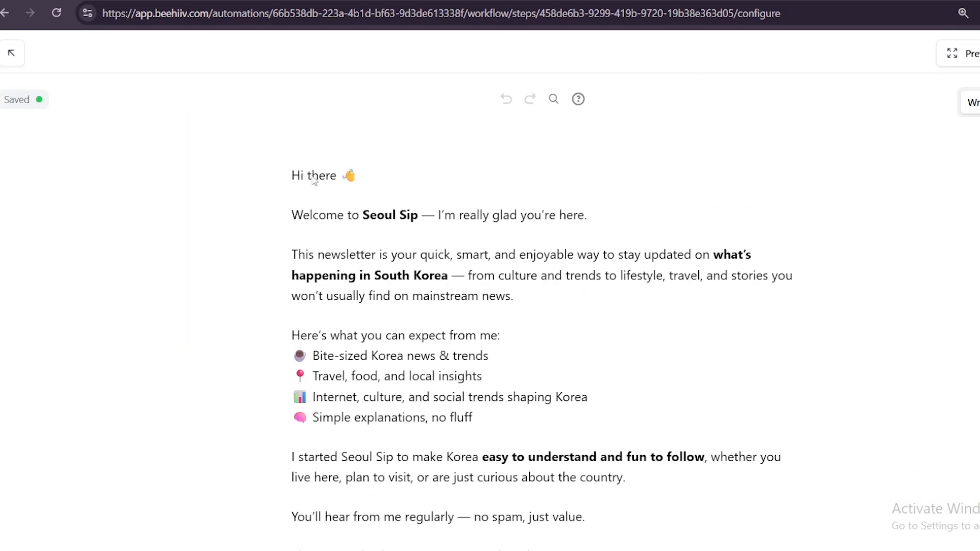
{"action": "scroll", "coordinate": [617, 198], "scroll_direction": "down", "scroll_amount": 5}
Step: Set the email's subject line to "Welcome to Seoul Sip" with the coffee emoji, copied from ChatGPT's draft
{"action": "left_click", "coordinate": [921, 193]}
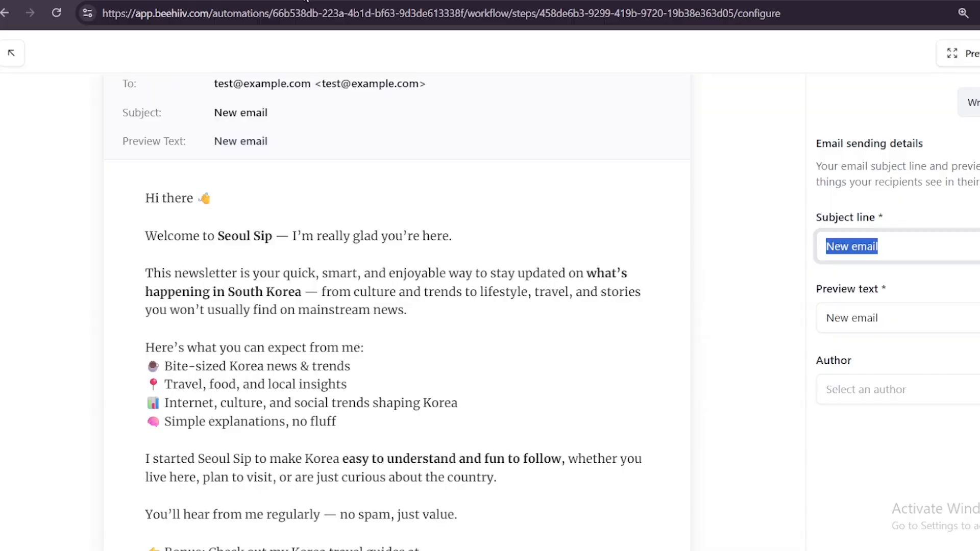
{"action": "key", "text": "alt+Tab"}
{"action": "left_click_drag", "start_coordinate": [453, 316], "coordinate": [424, 256]}
{"action": "left_click", "coordinate": [426, 242]}
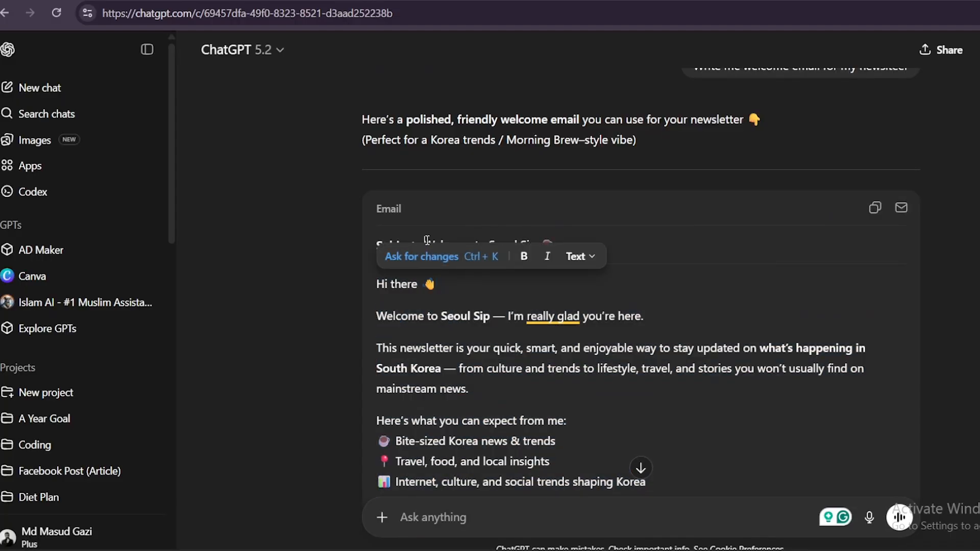
{"action": "left_click", "coordinate": [899, 320]}
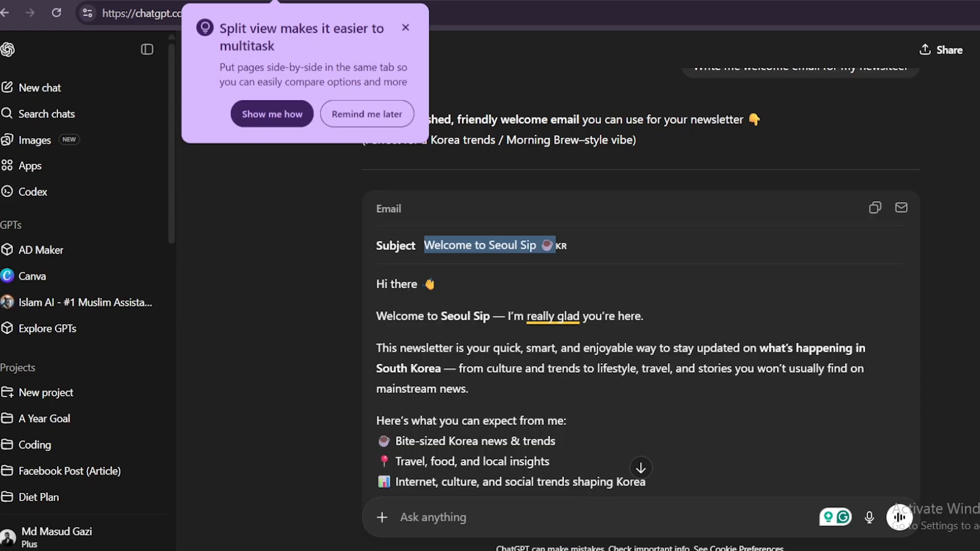
Step: Set the email's preview text to "Welcome to Seoul Sip — I'm really glad you're here.", copied from ChatGPT's draft
{"action": "scroll", "coordinate": [739, 296], "scroll_direction": "down", "scroll_amount": 5}
{"action": "scroll", "coordinate": [735, 299], "scroll_direction": "up", "scroll_amount": 3}
{"action": "scroll", "coordinate": [695, 312], "scroll_direction": "up", "scroll_amount": 2}
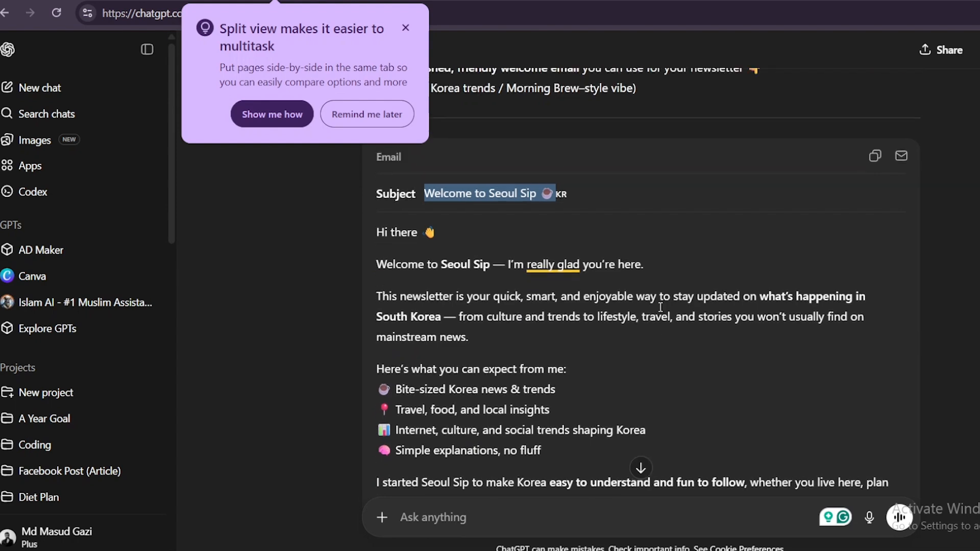
{"action": "left_click_drag", "start_coordinate": [655, 305], "coordinate": [743, 327]}
{"action": "key", "text": "ctrl+c"}
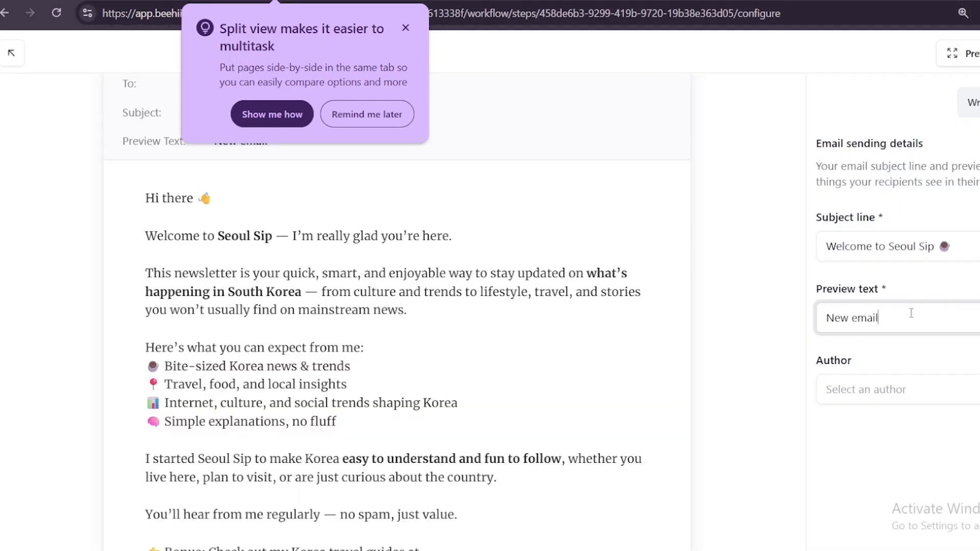
{"action": "key", "text": "ctrl+a"}
{"action": "key", "text": "ctrl+v"}
Step: View the email's style preview, save the email and return to the workflow
{"action": "left_click", "coordinate": [970, 398]}
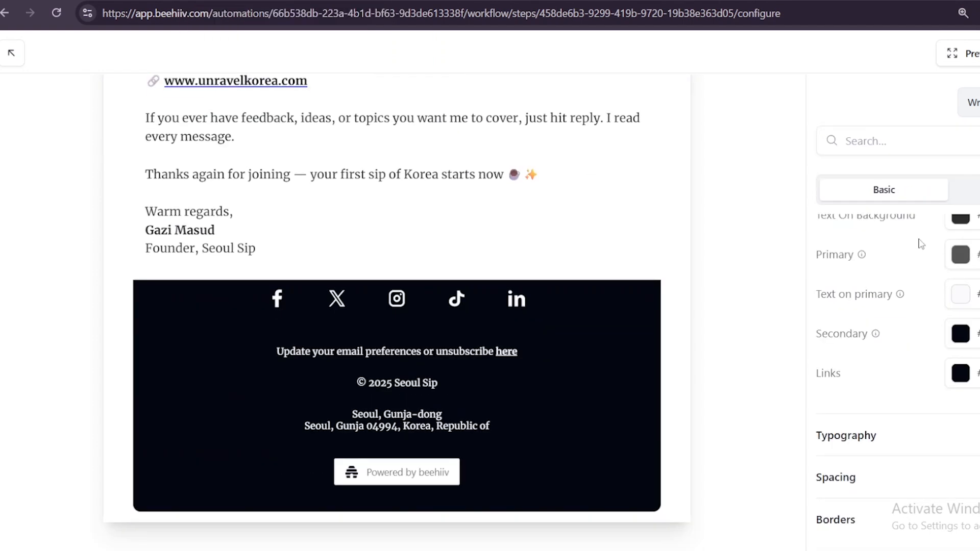
{"action": "scroll", "coordinate": [321, 262], "scroll_direction": "up", "scroll_amount": 10}
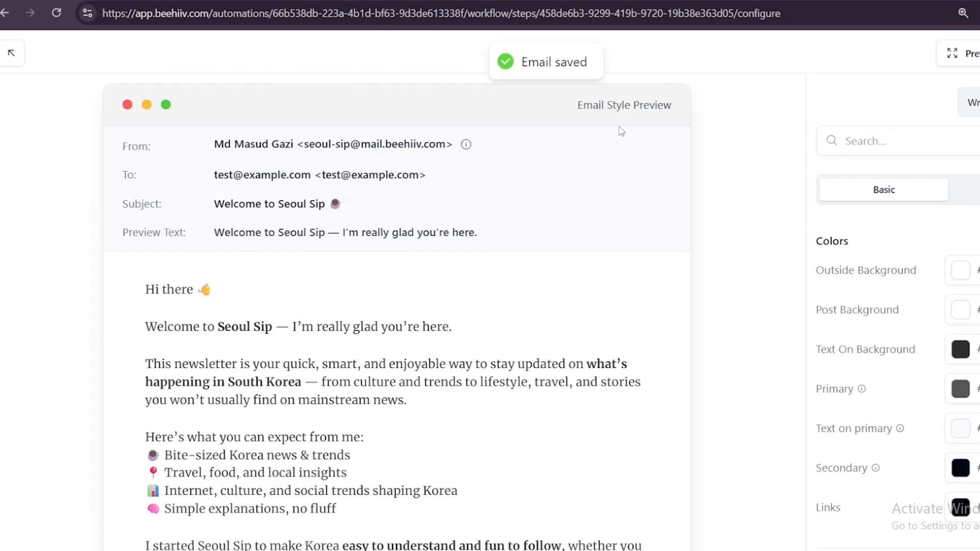
{"action": "left_click", "coordinate": [9, 55]}
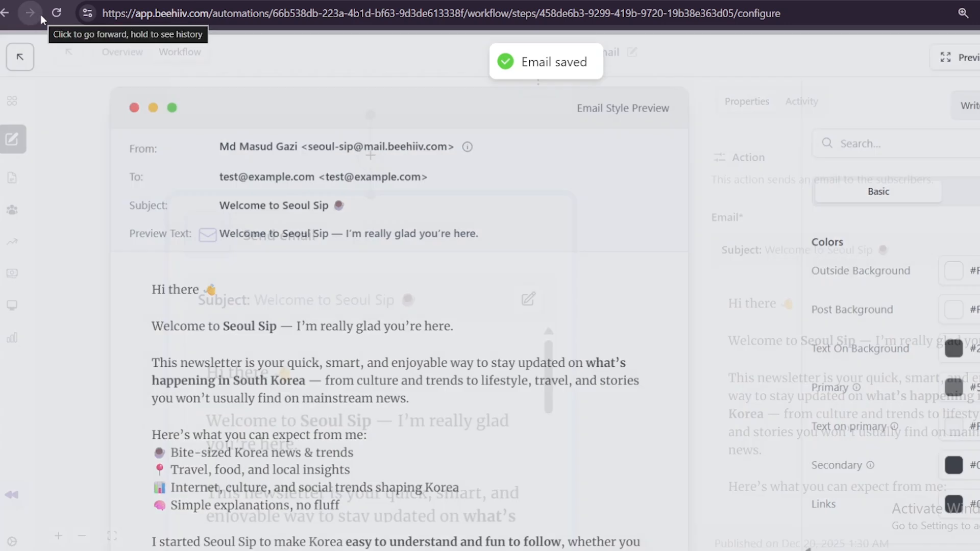
Step: Add a Time delay step directly below the Send email step
{"action": "scroll", "coordinate": [816, 255], "scroll_direction": "down", "scroll_amount": 10}
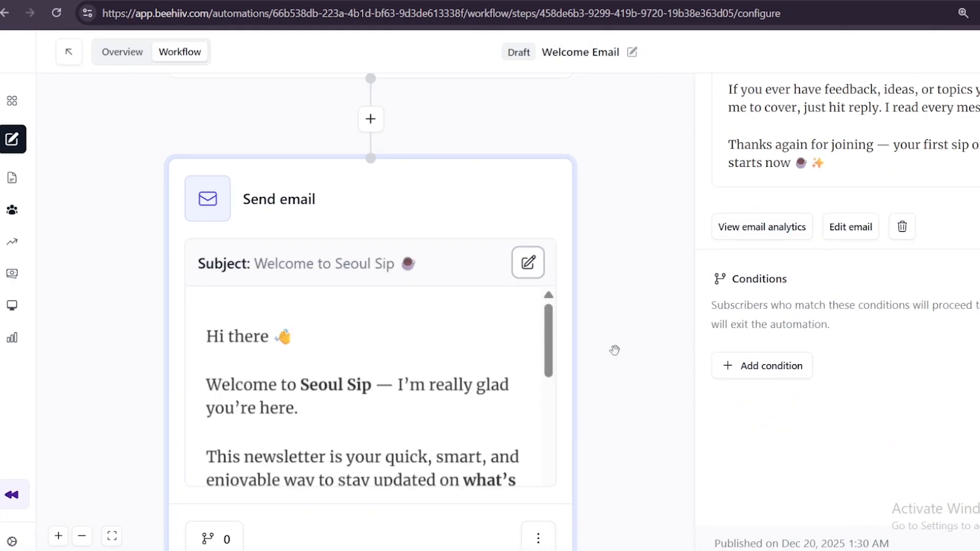
{"action": "scroll", "coordinate": [650, 352], "scroll_direction": "down", "scroll_amount": 5}
{"action": "scroll", "coordinate": [411, 337], "scroll_direction": "up", "scroll_amount": 10}
{"action": "scroll", "coordinate": [335, 306], "scroll_direction": "down", "scroll_amount": 5}
{"action": "scroll", "coordinate": [378, 343], "scroll_direction": "down", "scroll_amount": 5}
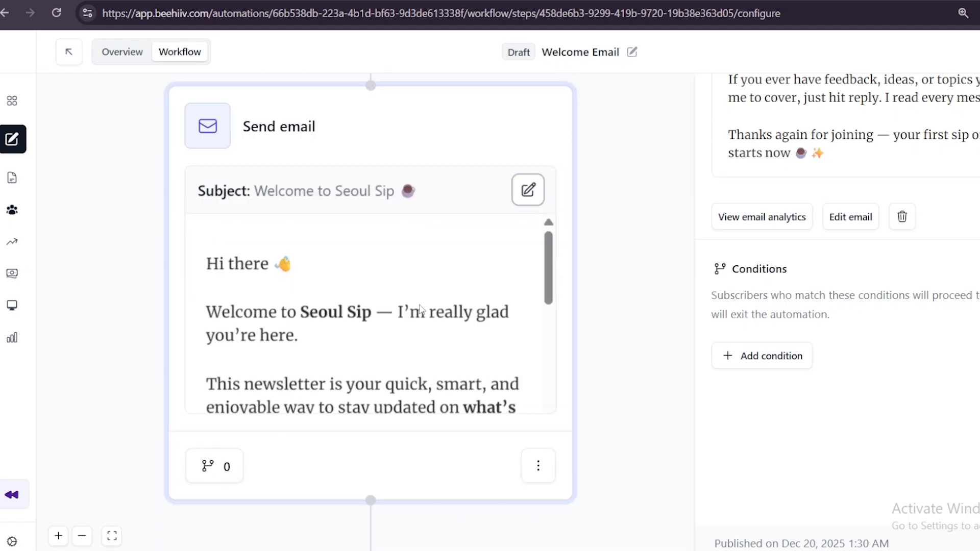
{"action": "scroll", "coordinate": [401, 263], "scroll_direction": "down", "scroll_amount": 3}
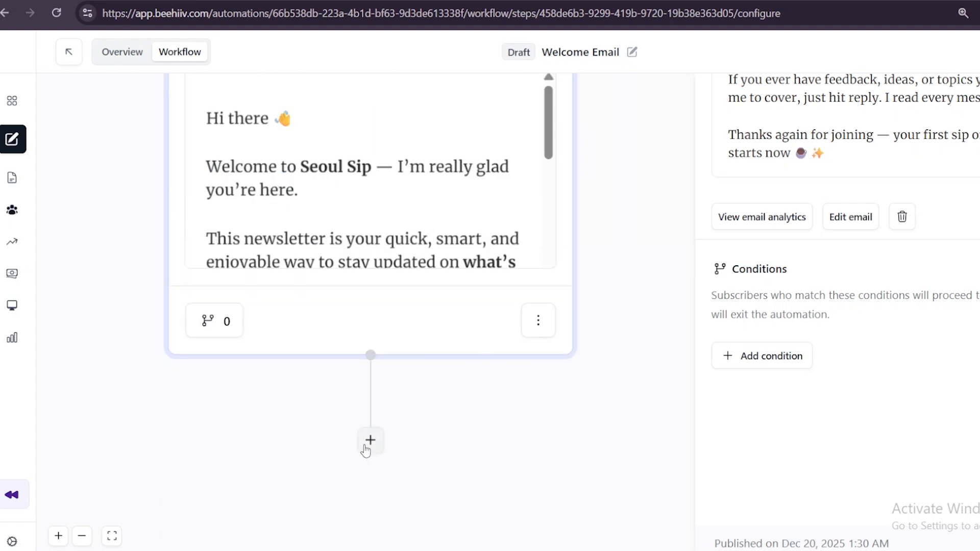
{"action": "left_click", "coordinate": [371, 440]}
{"action": "scroll", "coordinate": [409, 282], "scroll_direction": "down", "scroll_amount": 4}
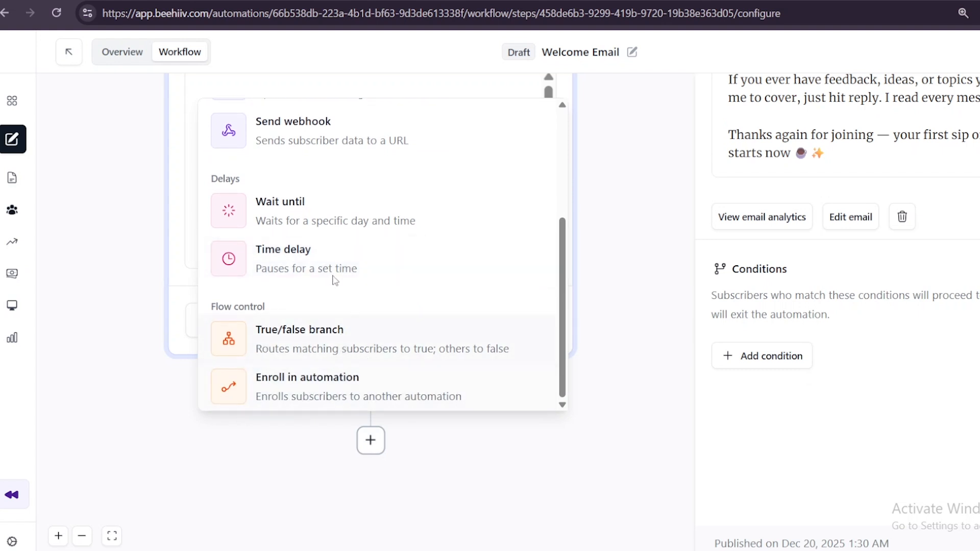
{"action": "scroll", "coordinate": [322, 245], "scroll_direction": "up", "scroll_amount": 1}
{"action": "scroll", "coordinate": [324, 246], "scroll_direction": "down", "scroll_amount": 1}
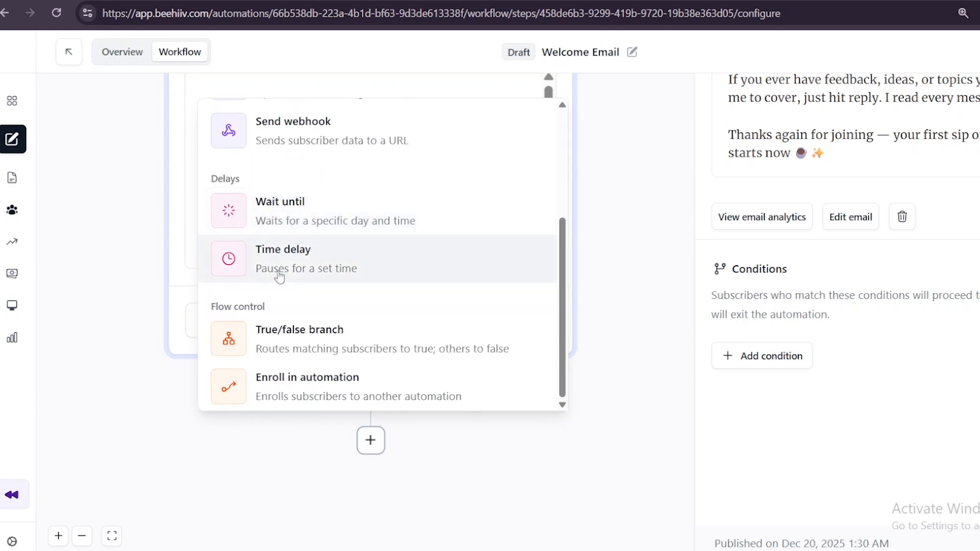
{"action": "left_click", "coordinate": [303, 262]}
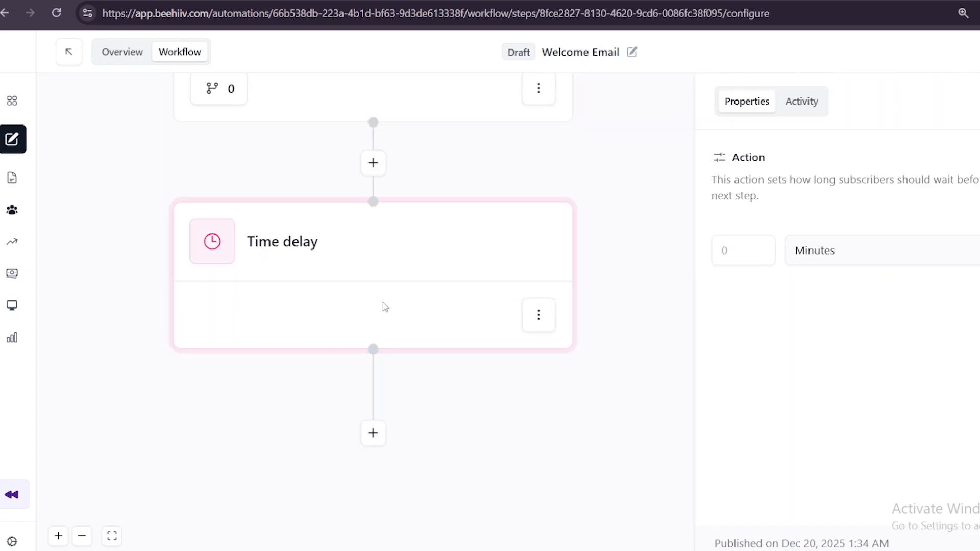
Step: Set the new Time delay step to wait 1 day
{"action": "left_click", "coordinate": [849, 255]}
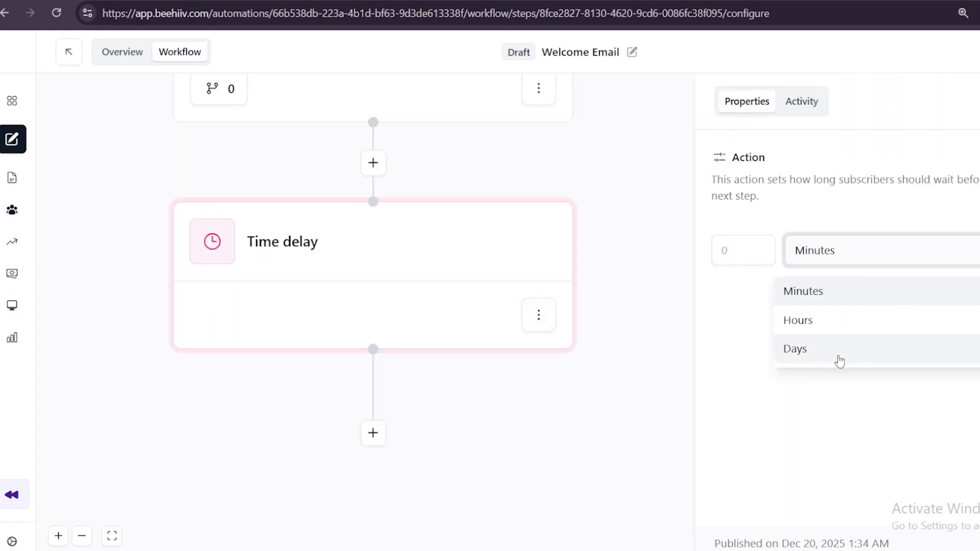
{"action": "left_click", "coordinate": [838, 361]}
{"action": "left_click", "coordinate": [738, 251]}
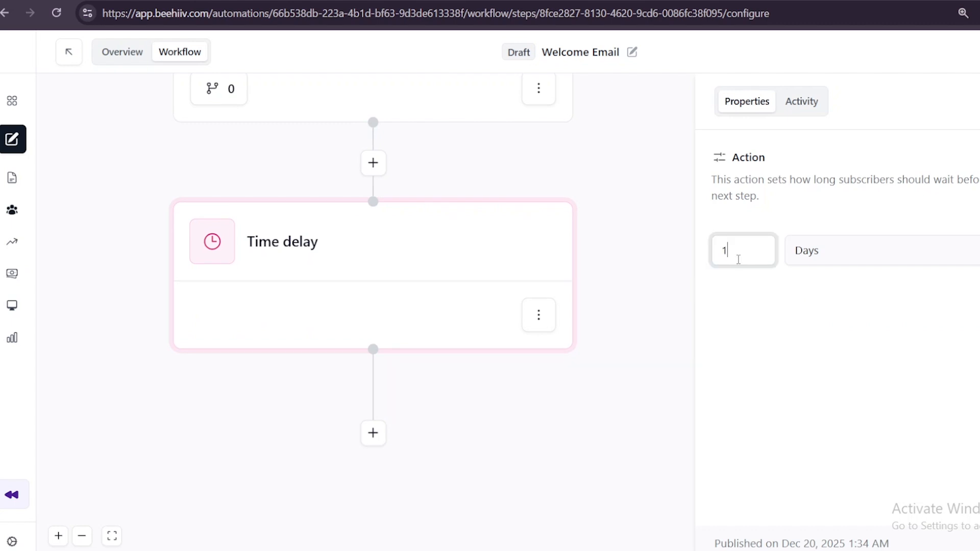
Step: Add a Send email step directly below the 1-day Time delay
{"action": "scroll", "coordinate": [449, 365], "scroll_direction": "down", "scroll_amount": 2}
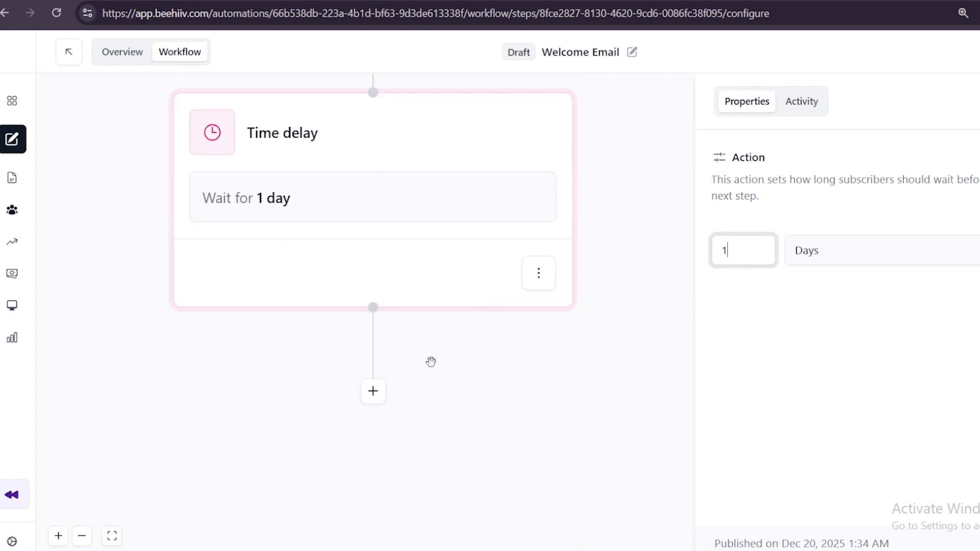
{"action": "left_click", "coordinate": [369, 396]}
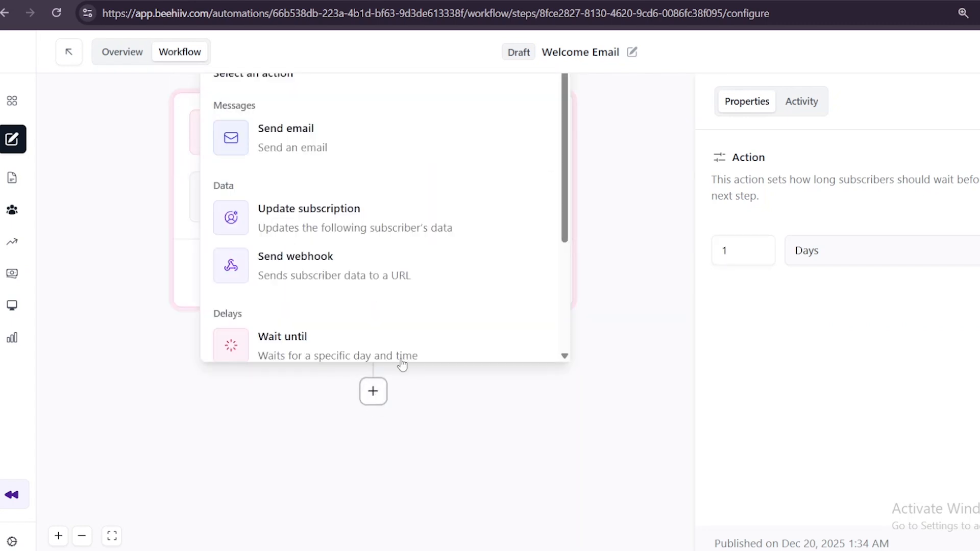
{"action": "left_click", "coordinate": [339, 140]}
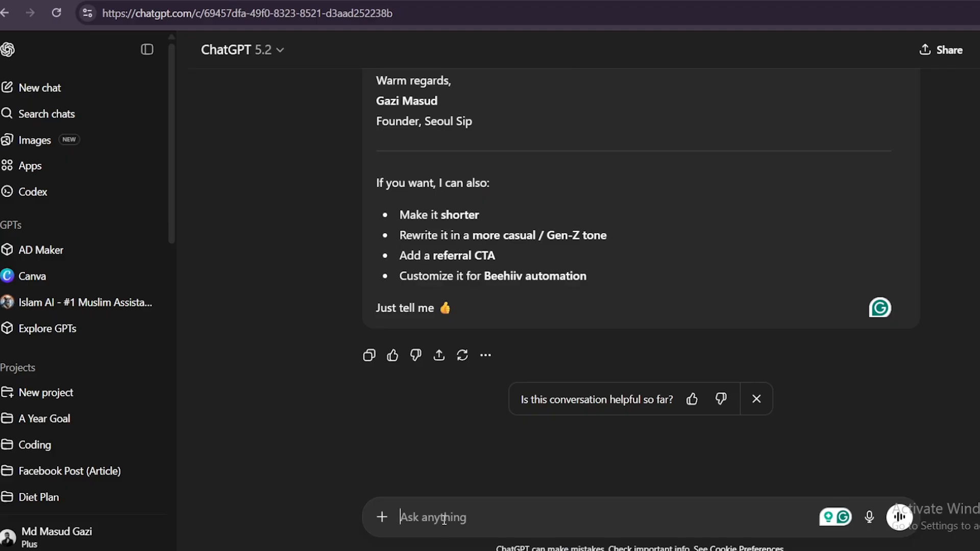
Step: Ask ChatGPT what the second email would be, copy the drafted email body and return to the beehiiv workflow
{"action": "type", "text": "what wouold be the seceond email"}
{"action": "key", "text": "Return"}
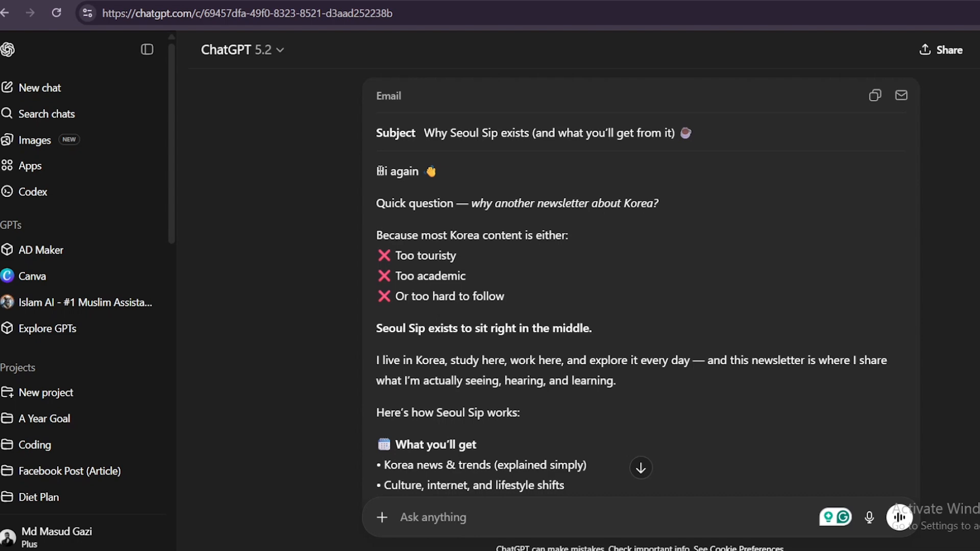
{"action": "left_click_drag", "start_coordinate": [391, 166], "coordinate": [639, 254]}
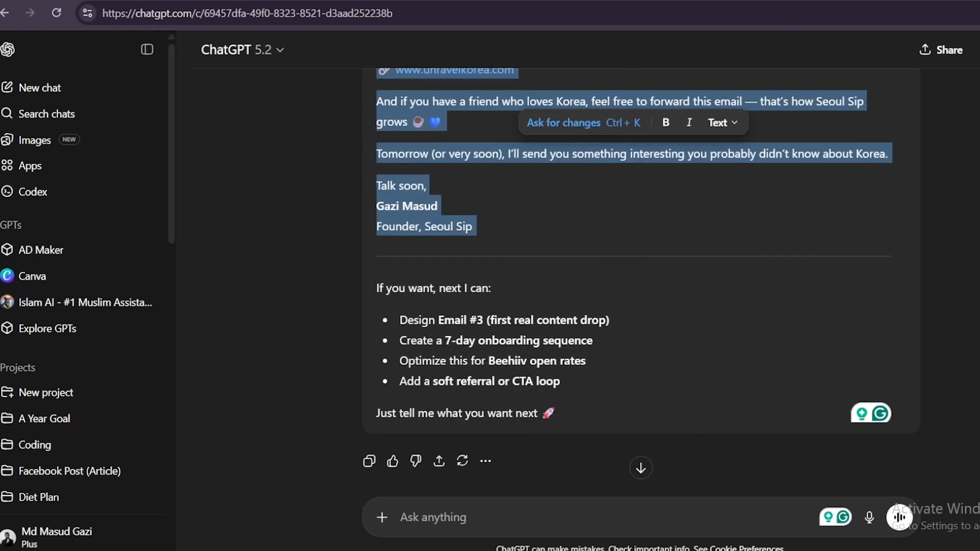
{"action": "key", "text": "ctrl+Tab"}
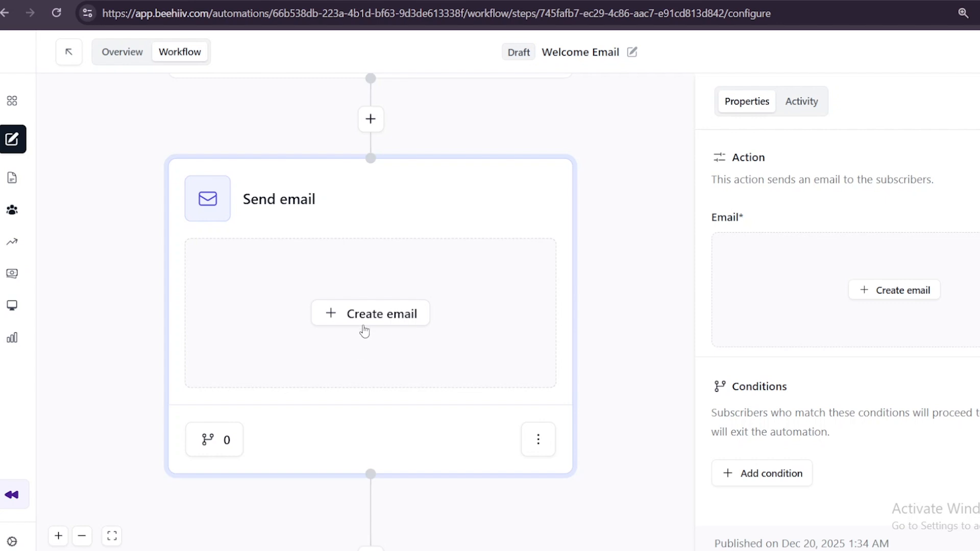
Step: Create the new Send email step's message from a blank draft, using the body copied from ChatGPT
{"action": "scroll", "coordinate": [652, 269], "scroll_direction": "down", "scroll_amount": 2}
{"action": "left_click", "coordinate": [928, 297]}
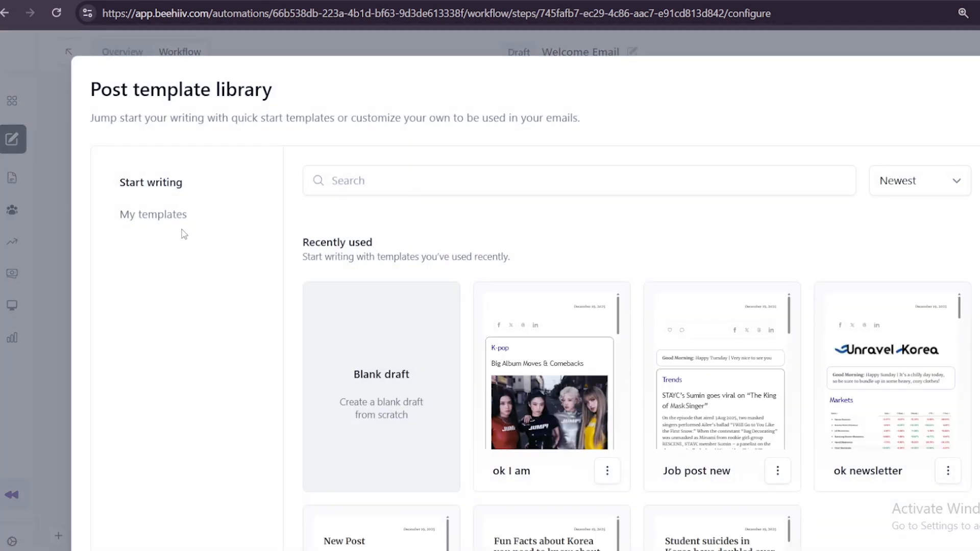
{"action": "left_click", "coordinate": [382, 377]}
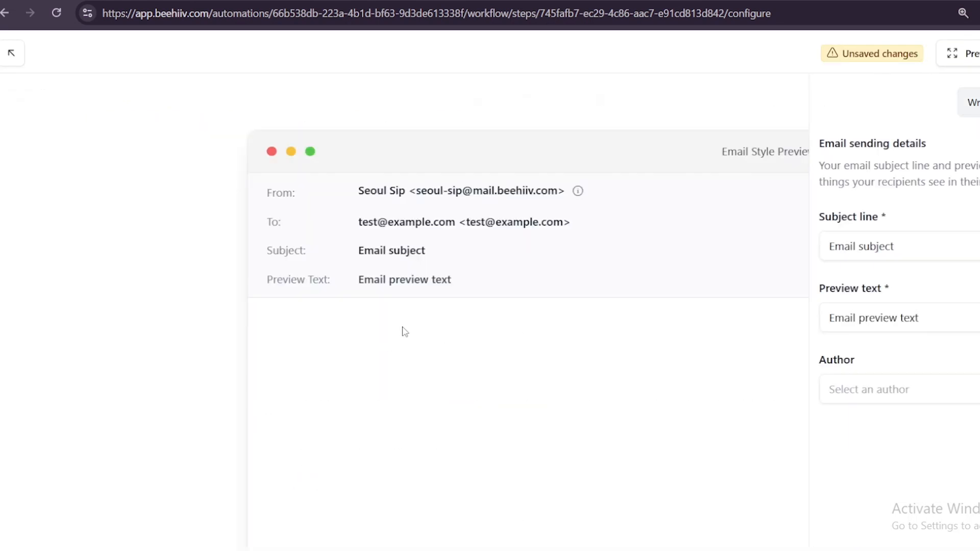
Step: Set the subject "Why Seoul Sip exists (and what you'll get from it)" and preview text "Quick question — why another newsletter about Korea?", and save the email
{"action": "left_click", "coordinate": [898, 239]}
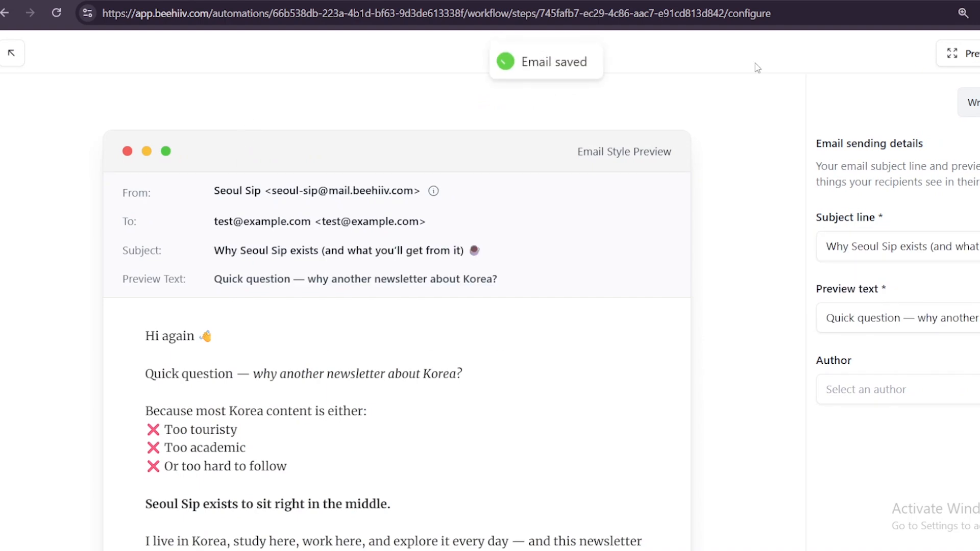
{"action": "left_click", "coordinate": [11, 53]}
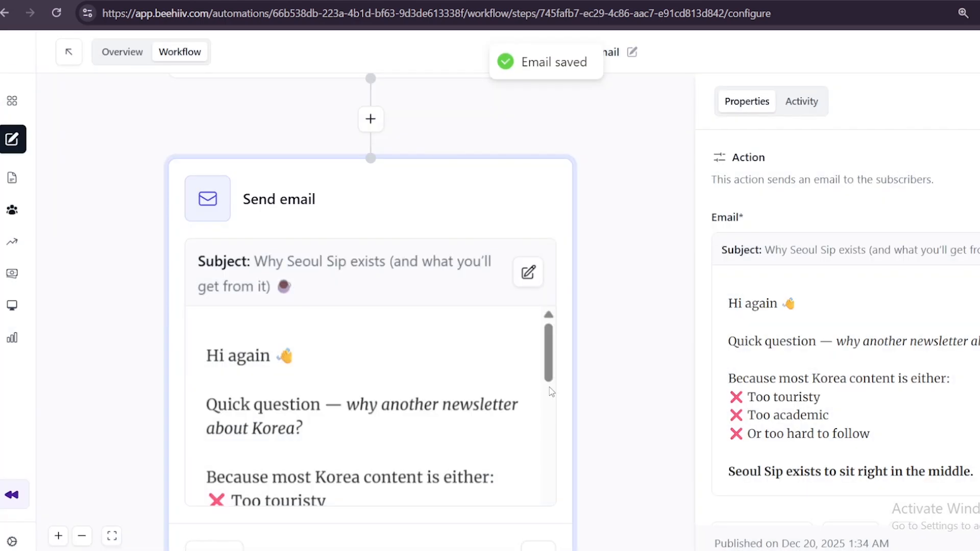
Step: Add a True/false branch directly below the second Send email step
{"action": "scroll", "coordinate": [582, 256], "scroll_direction": "down", "scroll_amount": 1}
{"action": "scroll", "coordinate": [329, 356], "scroll_direction": "down", "scroll_amount": 4}
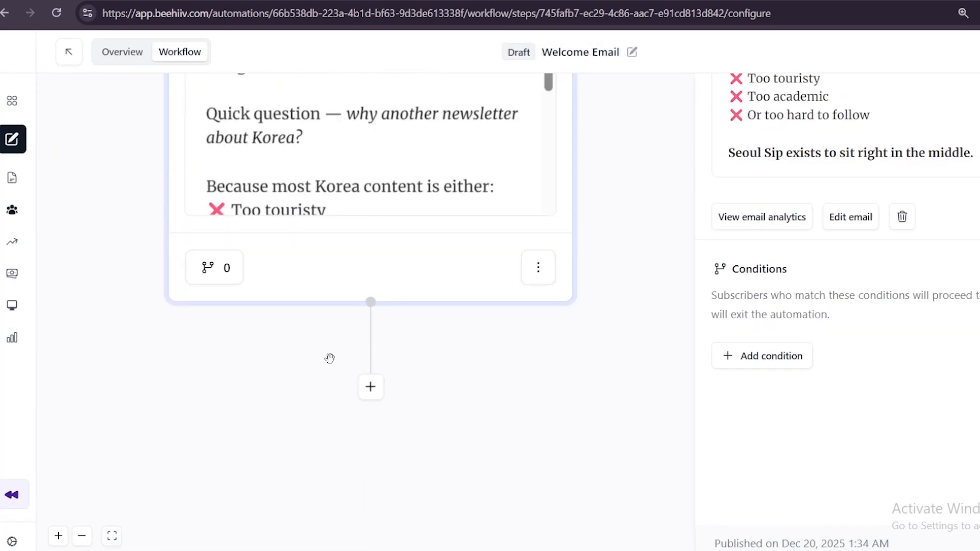
{"action": "left_click", "coordinate": [363, 391]}
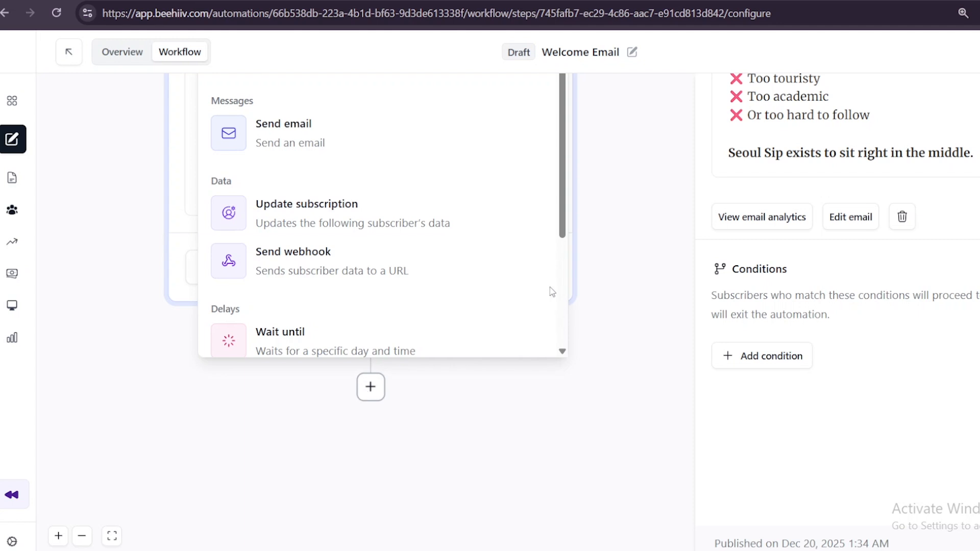
{"action": "scroll", "coordinate": [559, 298], "scroll_direction": "down", "scroll_amount": 4}
{"action": "left_click", "coordinate": [279, 293]}
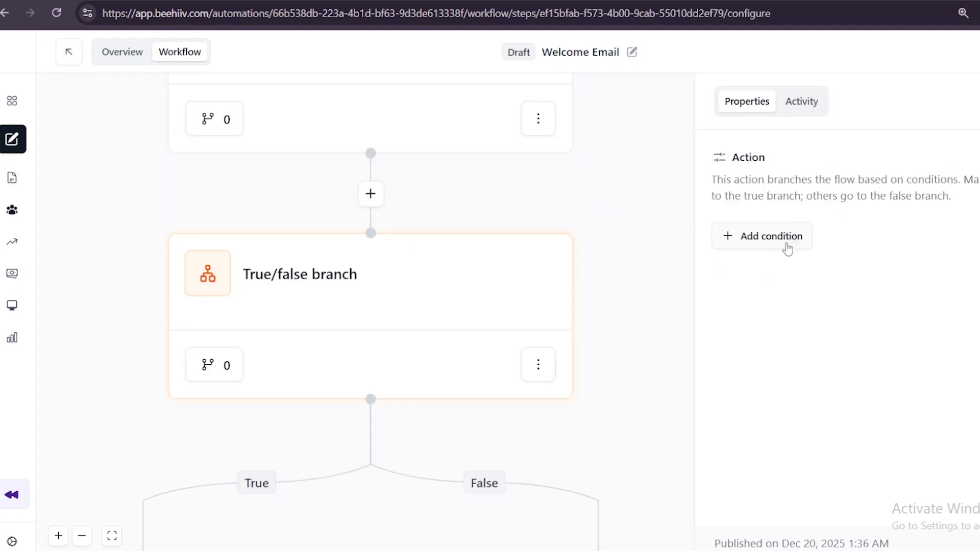
Step: Examine the subscriber attributes available for the True/false branch's condition, and leave the conditions unsaved
{"action": "left_click", "coordinate": [755, 235]}
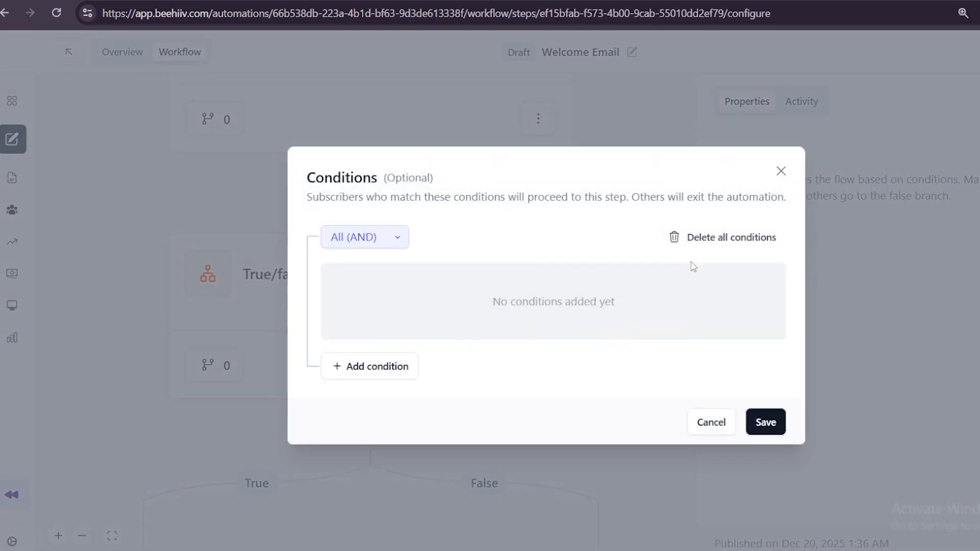
{"action": "left_click", "coordinate": [375, 366]}
{"action": "left_click", "coordinate": [392, 314]}
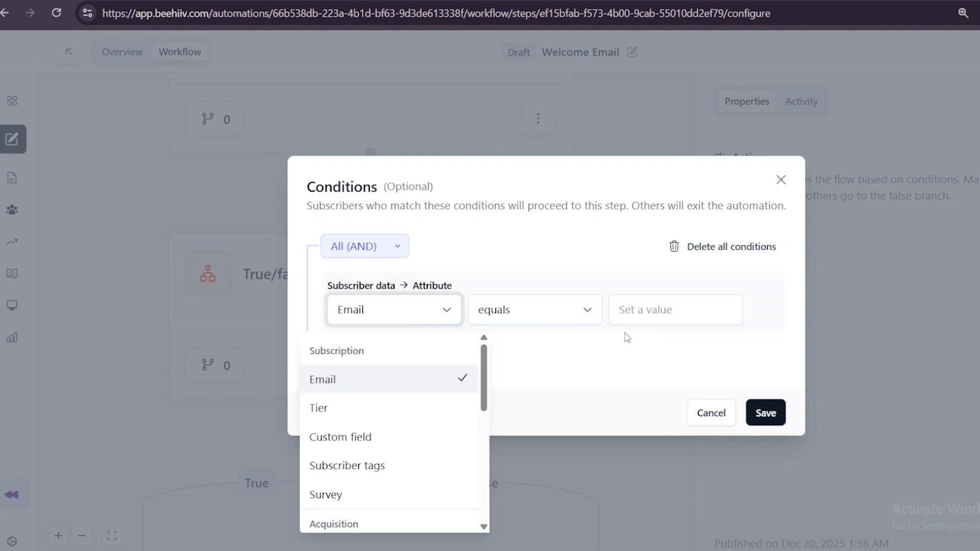
{"action": "left_click", "coordinate": [542, 317]}
{"action": "left_click", "coordinate": [393, 310]}
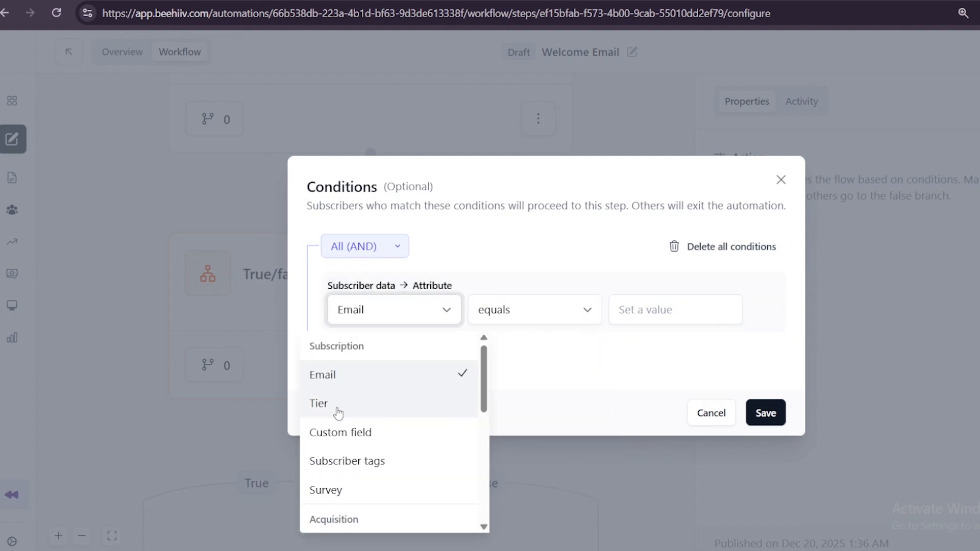
{"action": "scroll", "coordinate": [360, 434], "scroll_direction": "down", "scroll_amount": 5}
{"action": "scroll", "coordinate": [391, 398], "scroll_direction": "down", "scroll_amount": 3}
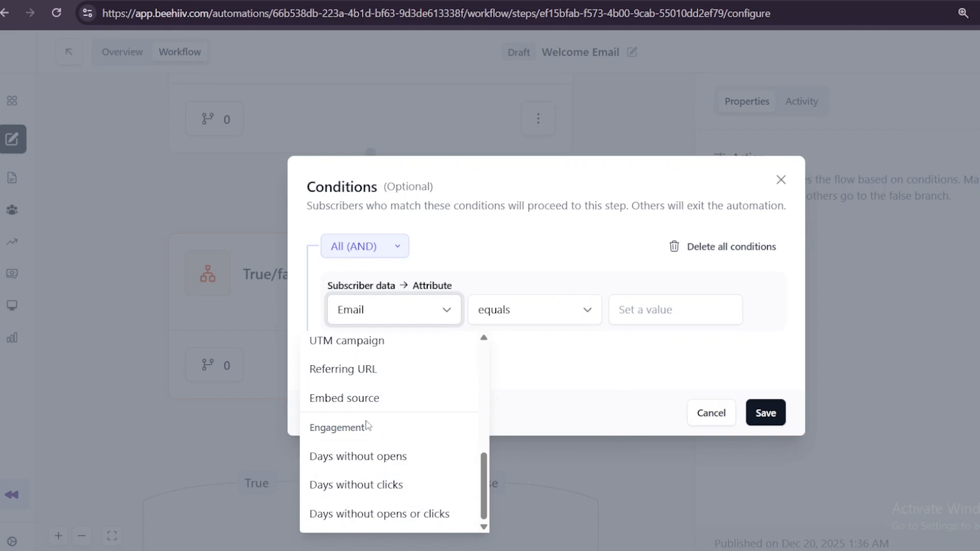
{"action": "scroll", "coordinate": [360, 419], "scroll_direction": "up", "scroll_amount": 8}
{"action": "left_click", "coordinate": [722, 421]}
{"action": "scroll", "coordinate": [660, 363], "scroll_direction": "up", "scroll_amount": 5}
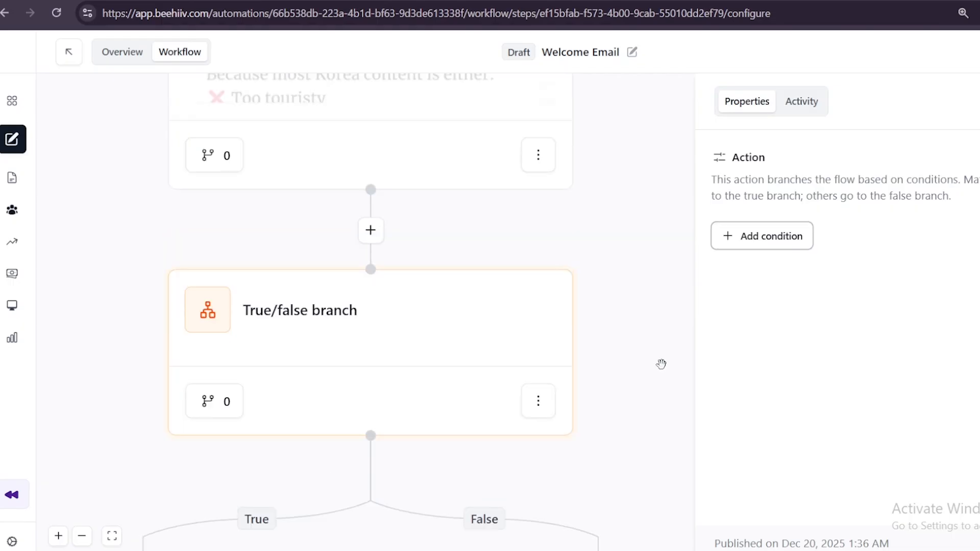
{"action": "scroll", "coordinate": [649, 360], "scroll_direction": "up", "scroll_amount": 4}
{"action": "scroll", "coordinate": [217, 245], "scroll_direction": "up", "scroll_amount": 6}
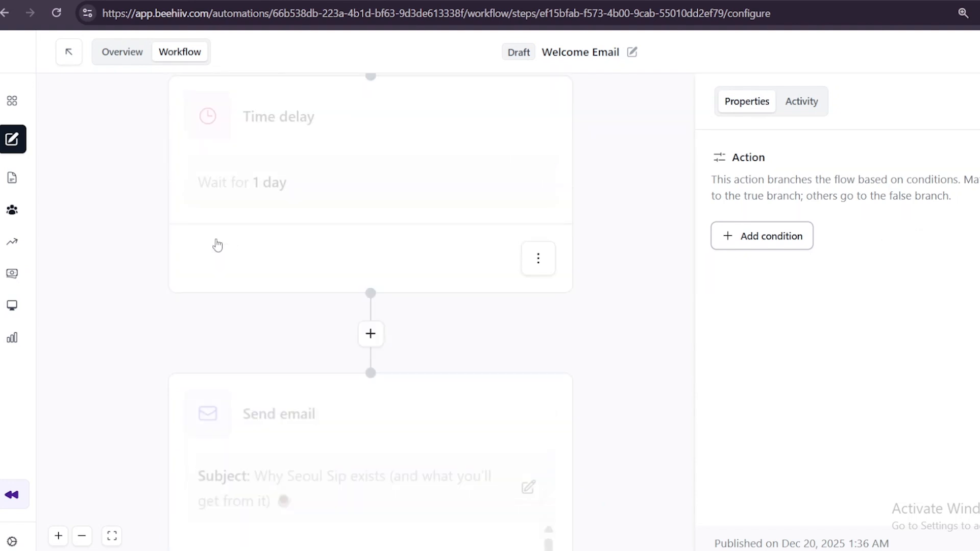
{"action": "scroll", "coordinate": [323, 225], "scroll_direction": "down", "scroll_amount": 10}
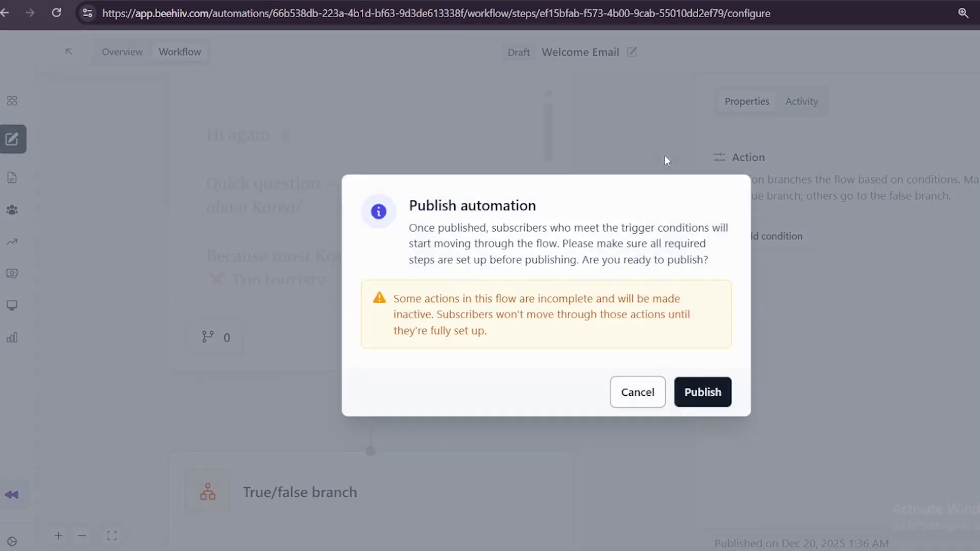
{"action": "left_click", "coordinate": [354, 436]}
Step: Delete the True/false branch from the end of the workflow
{"action": "scroll", "coordinate": [442, 429], "scroll_direction": "down", "scroll_amount": 3}
{"action": "scroll", "coordinate": [516, 346], "scroll_direction": "down", "scroll_amount": 7}
{"action": "scroll", "coordinate": [512, 230], "scroll_direction": "up", "scroll_amount": 2}
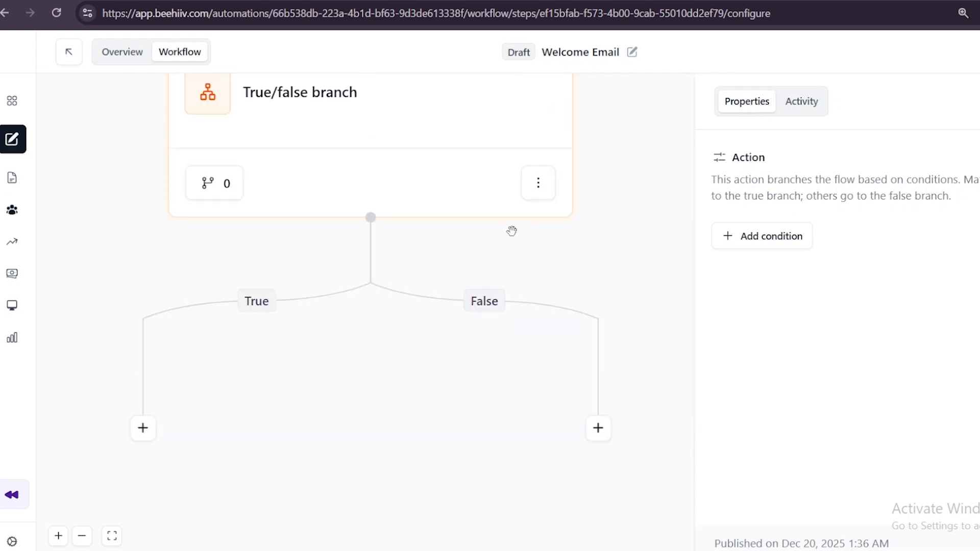
{"action": "left_click", "coordinate": [537, 203]}
{"action": "left_click", "coordinate": [490, 255]}
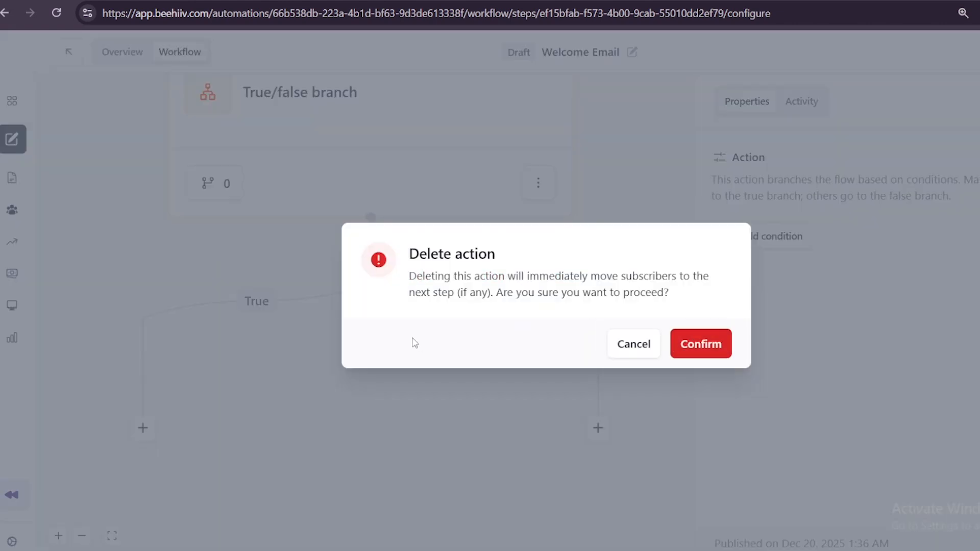
{"action": "key", "text": "Return"}
Step: Publish the Welcome Email automation
{"action": "scroll", "coordinate": [396, 232], "scroll_direction": "up", "scroll_amount": 10}
{"action": "scroll", "coordinate": [624, 171], "scroll_direction": "down", "scroll_amount": 5}
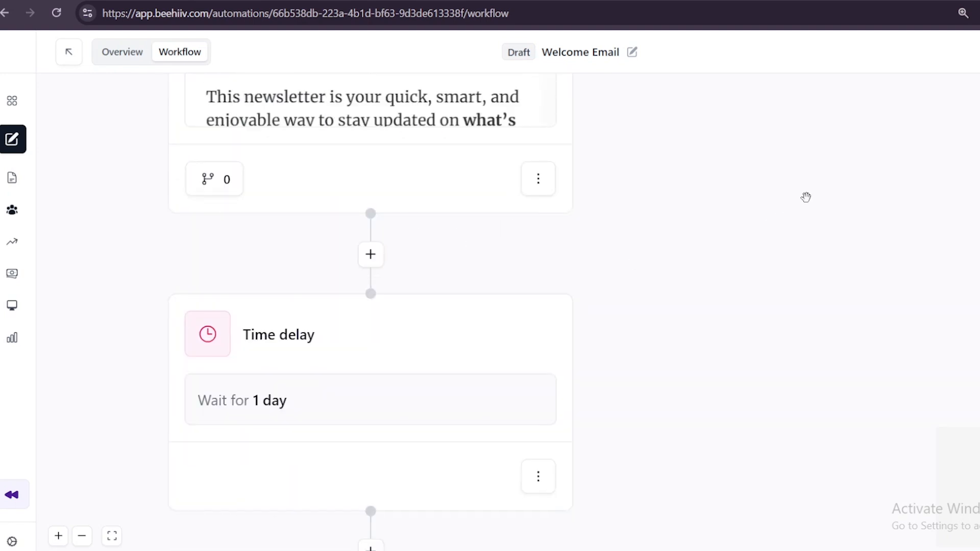
{"action": "left_click", "coordinate": [976, 52]}
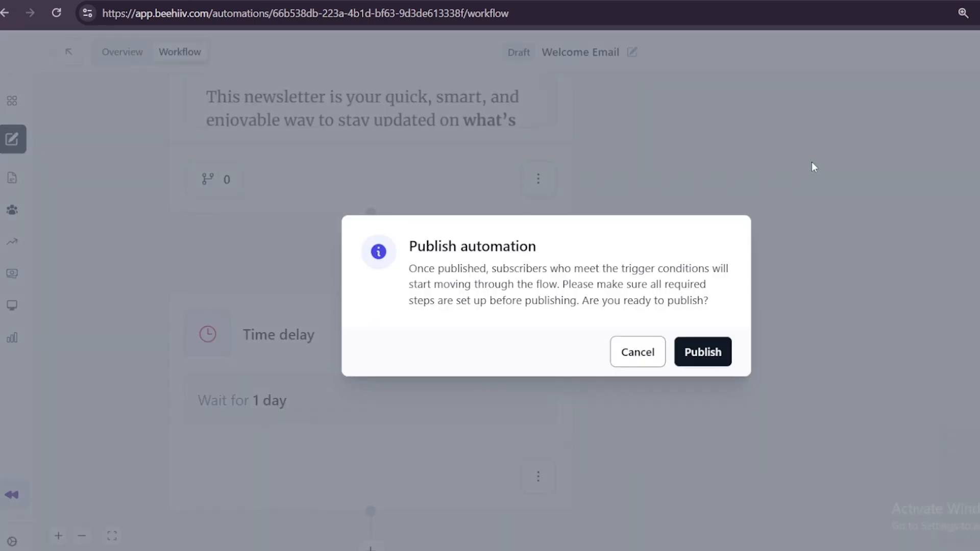
{"action": "left_click", "coordinate": [705, 371]}
{"action": "left_click", "coordinate": [704, 356]}
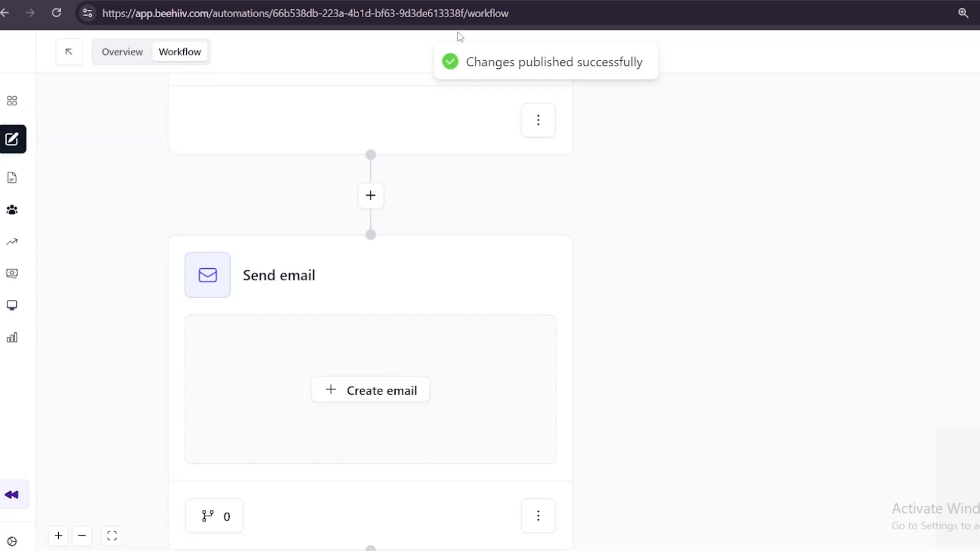
Step: View the published automation's overview and return to the list of automations
{"action": "left_click", "coordinate": [7, 18]}
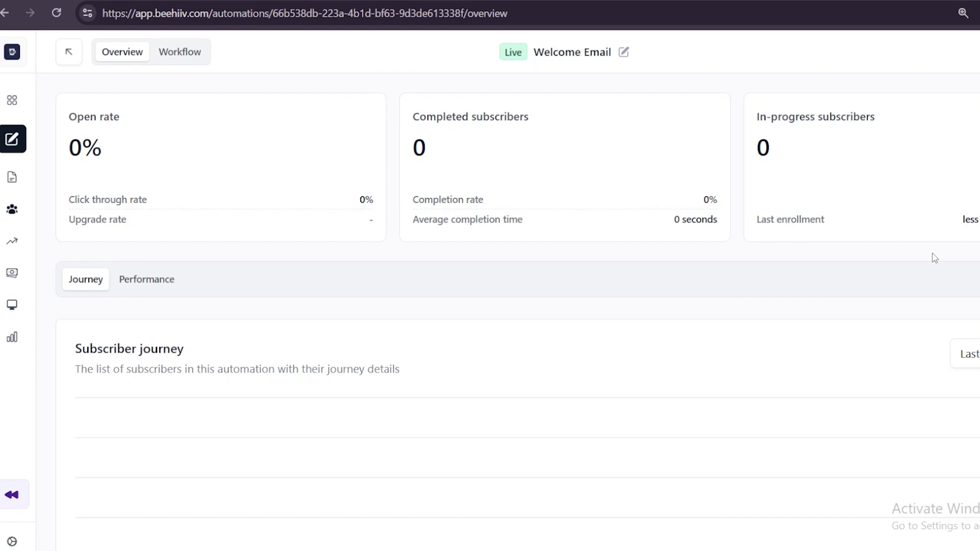
{"action": "left_click", "coordinate": [162, 60]}
{"action": "left_click", "coordinate": [79, 63]}
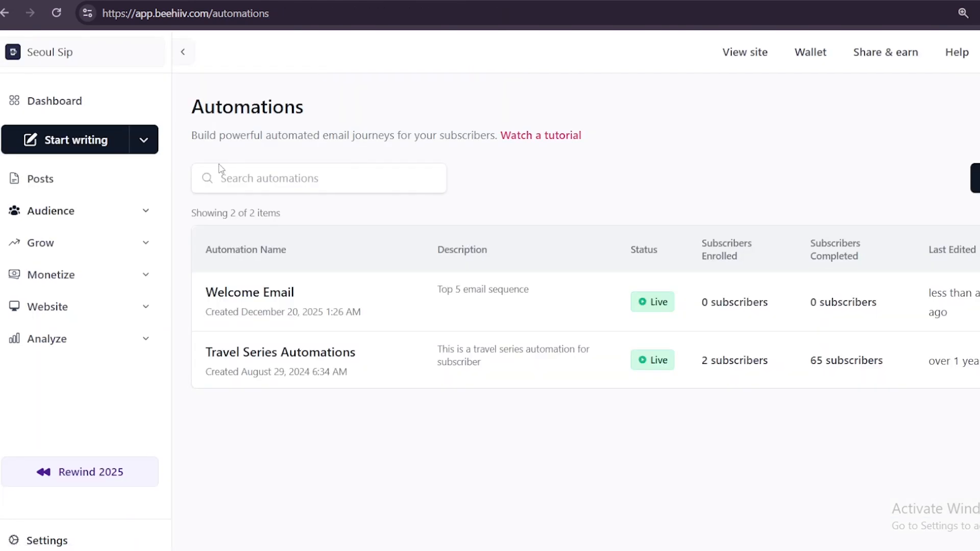